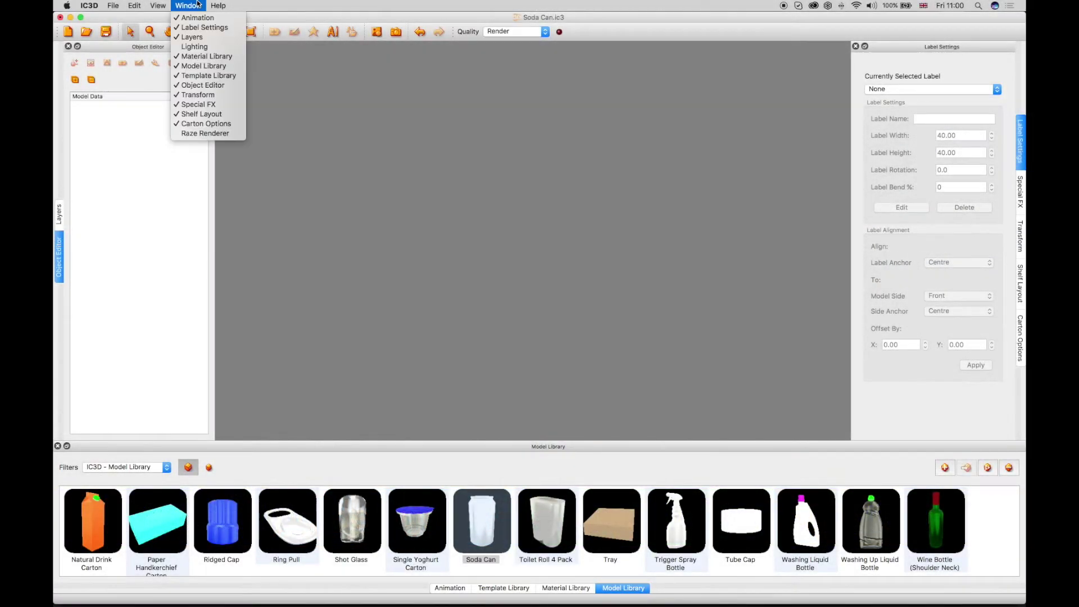
Step: Dock the Lighting panel over Label Settings and drag the Soda Can model into the scene
click(208, 48)
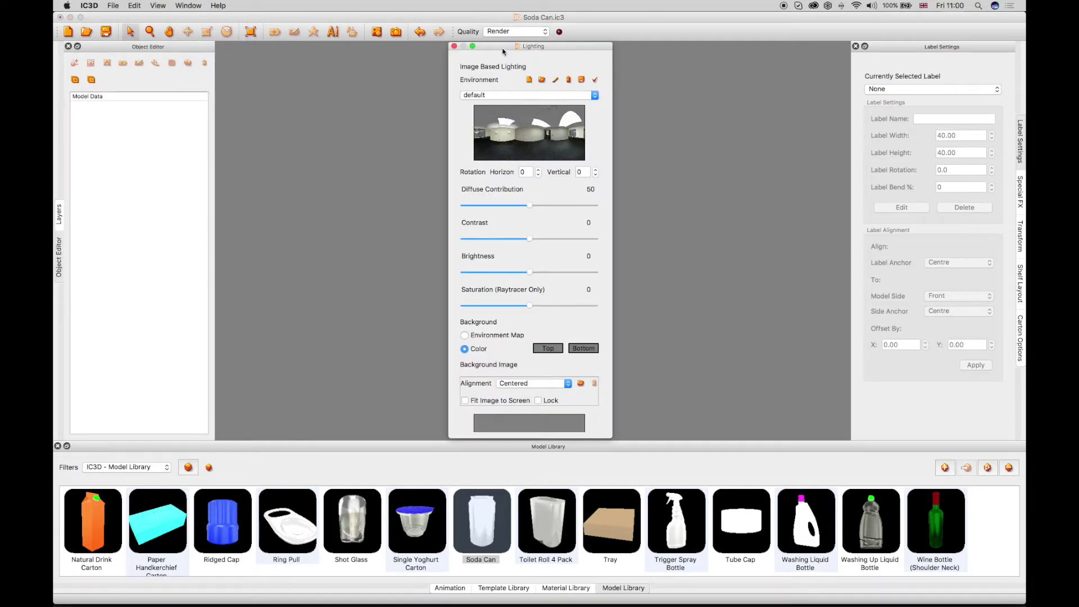
drag(502, 52, 932, 188)
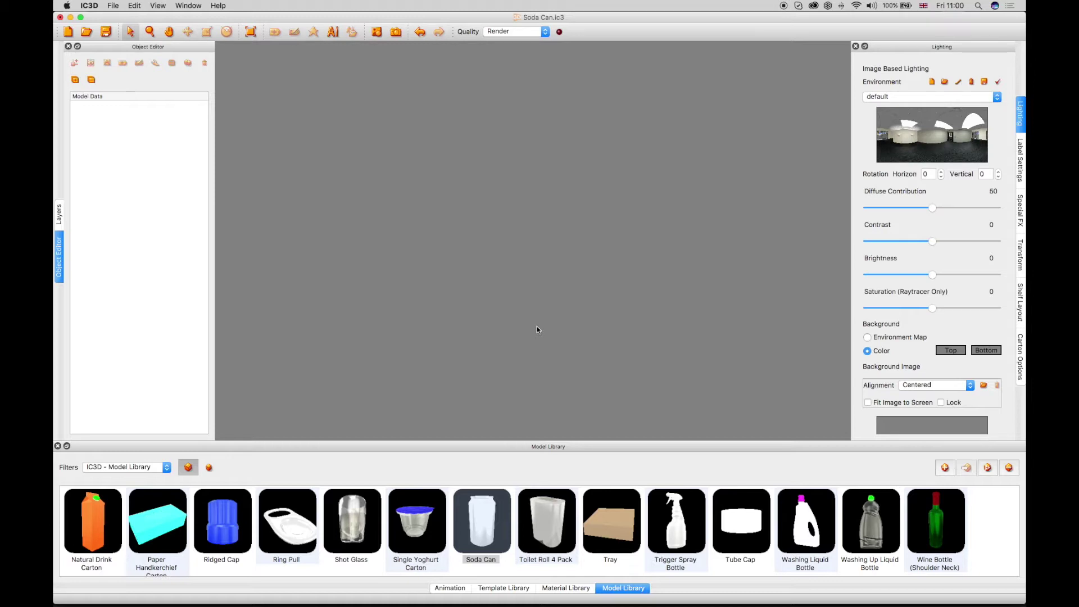
mouse_move(484, 533)
mouse_down()
mouse_move(469, 262)
mouse_move(552, 272)
mouse_move(607, 258)
mouse_move(588, 224)
mouse_move(530, 231)
mouse_move(497, 261)
mouse_move(477, 254)
mouse_up()
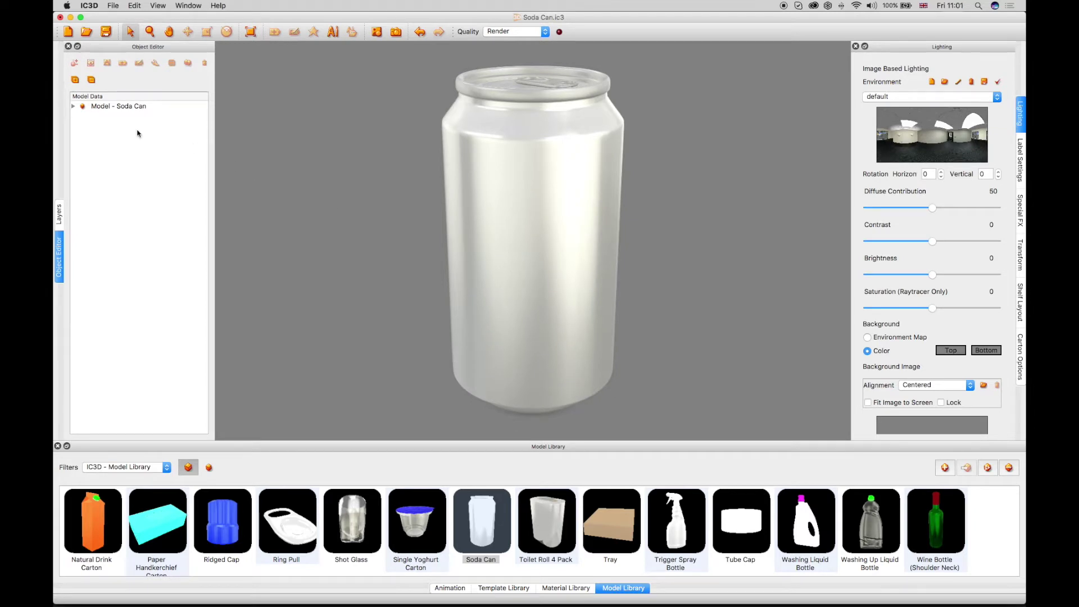
Step: Raise the first Metal (Brushed Silver) material's shininess from 11 to 16 and save it
click(73, 106)
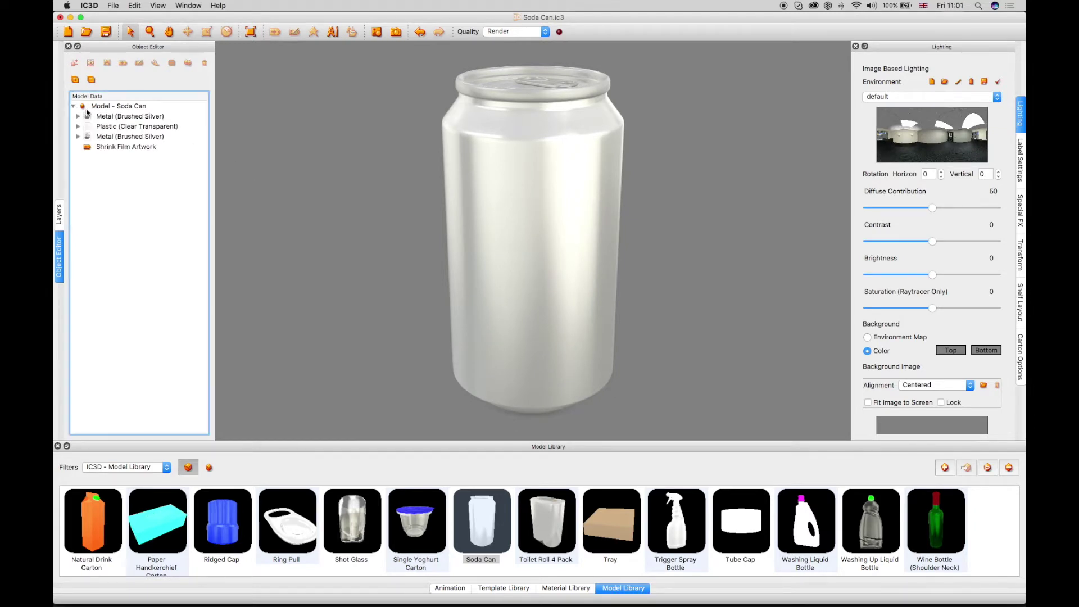
double_click(103, 116)
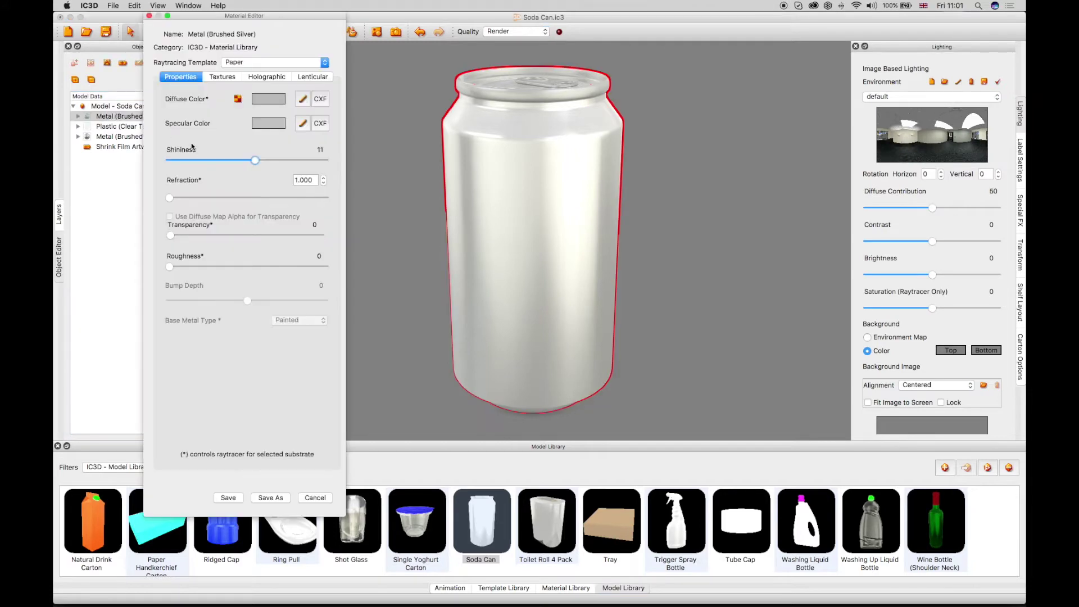
drag(258, 163, 296, 163)
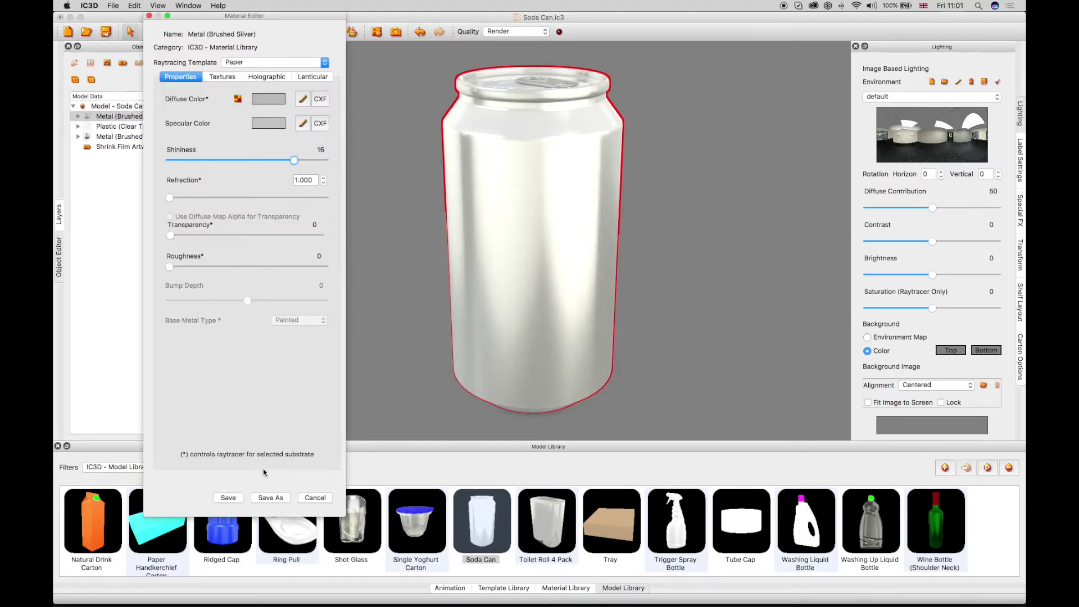
click(237, 498)
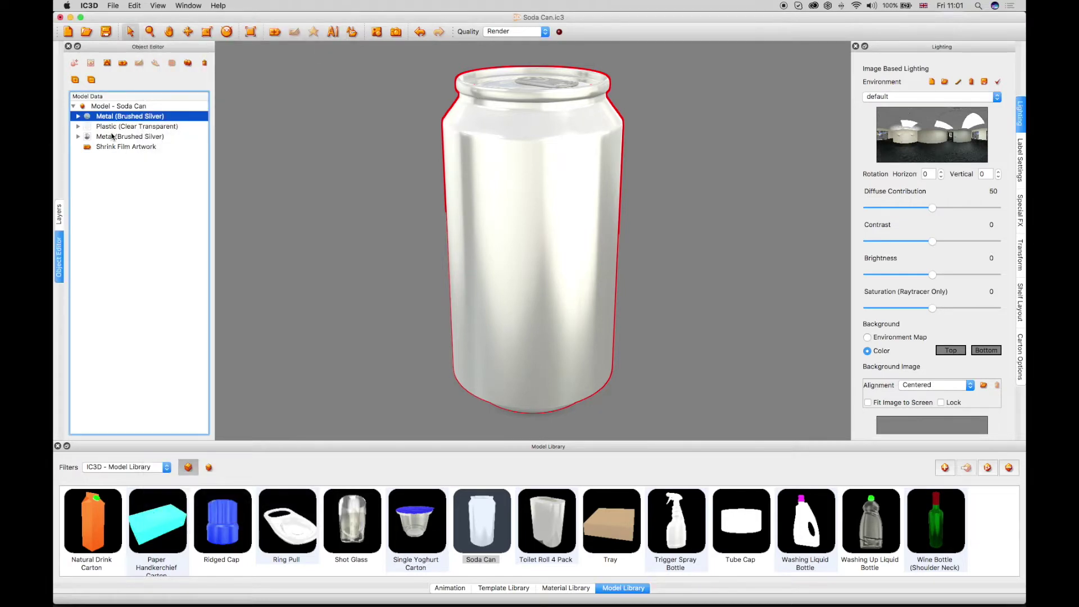
Step: Raise the ring pull's brushed-silver shininess to 17, save it, and tilt the can to see its top
double_click(113, 136)
drag(255, 162, 300, 161)
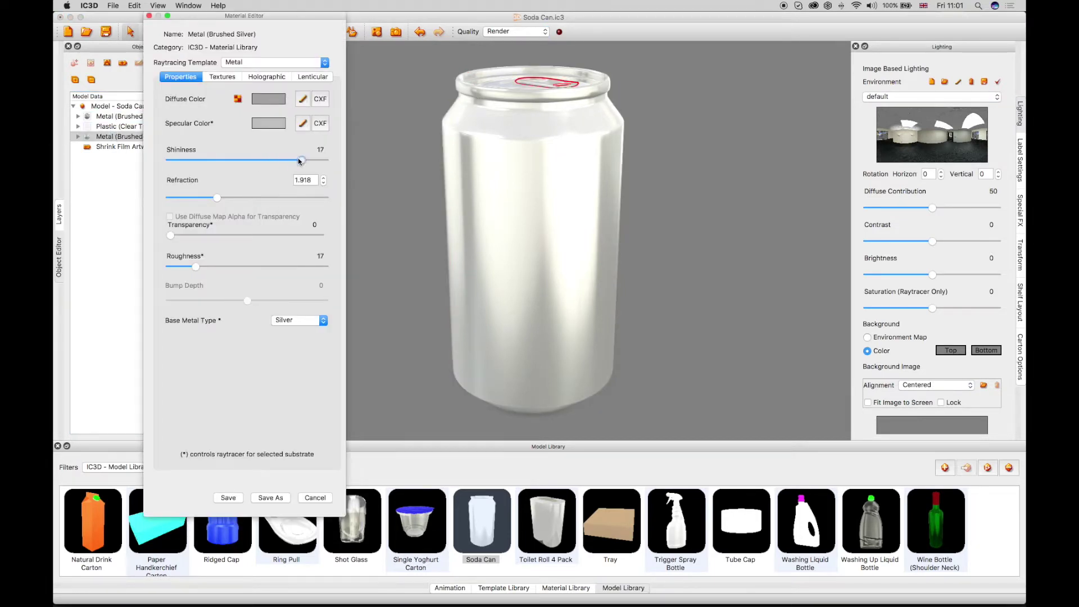
click(228, 498)
click(344, 383)
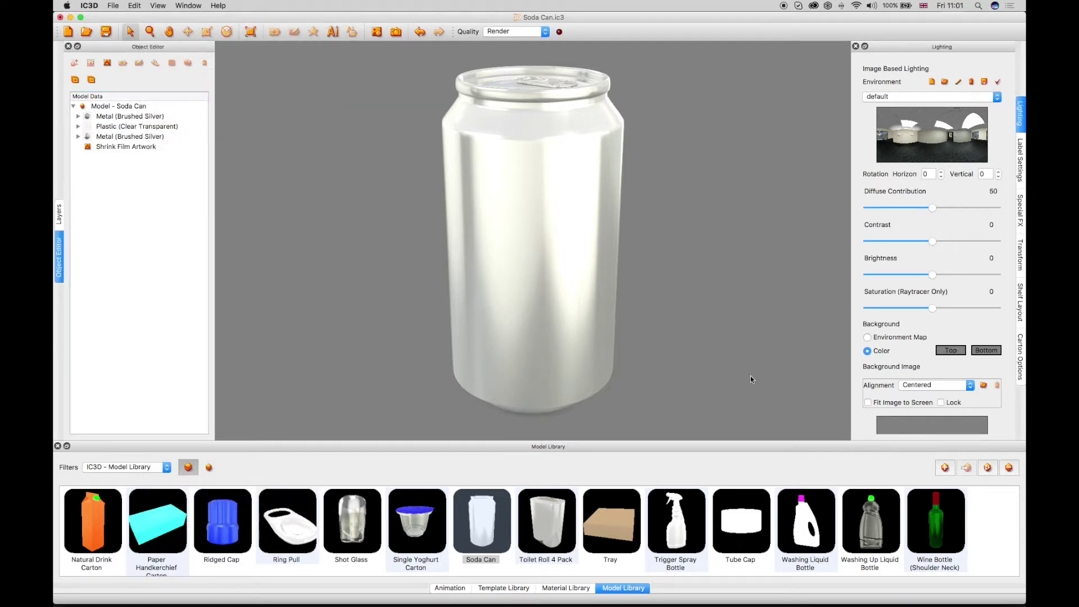
mouse_move(724, 369)
mouse_down()
mouse_move(721, 357)
mouse_move(637, 375)
mouse_move(579, 366)
mouse_move(666, 374)
mouse_move(586, 374)
mouse_up()
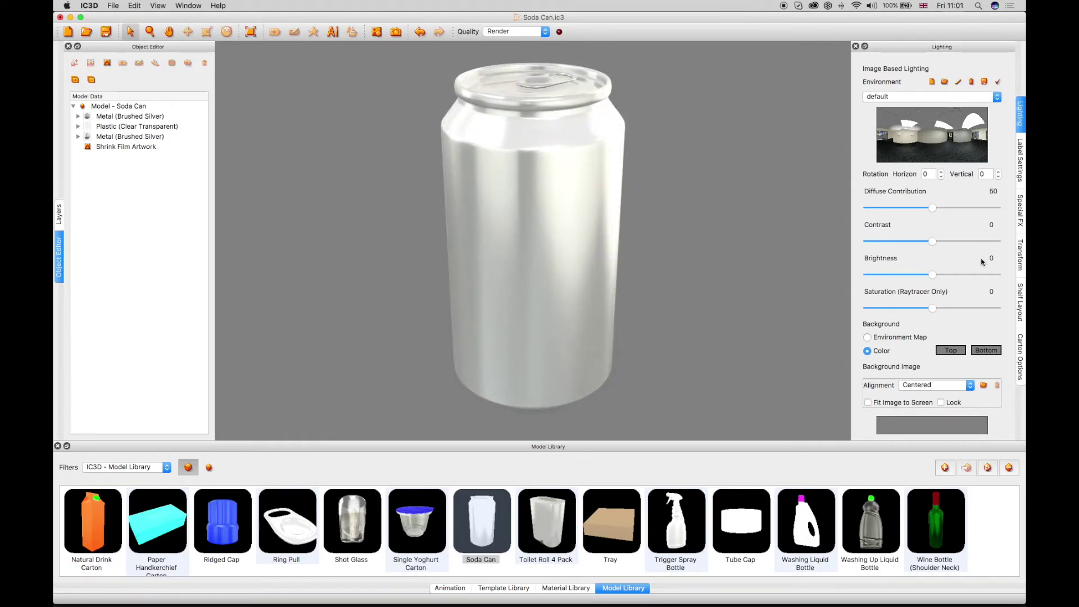
Step: Light the can with ShopInterior_02_XXL after trying ShopInterior_07_XXL, shown as the Environment Map background
click(909, 98)
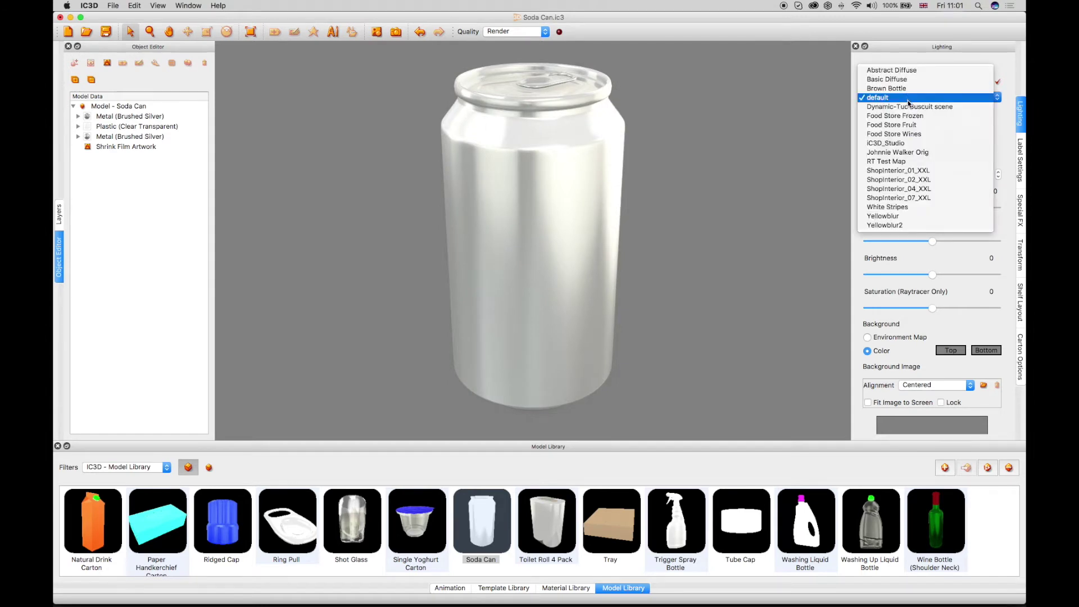
click(911, 198)
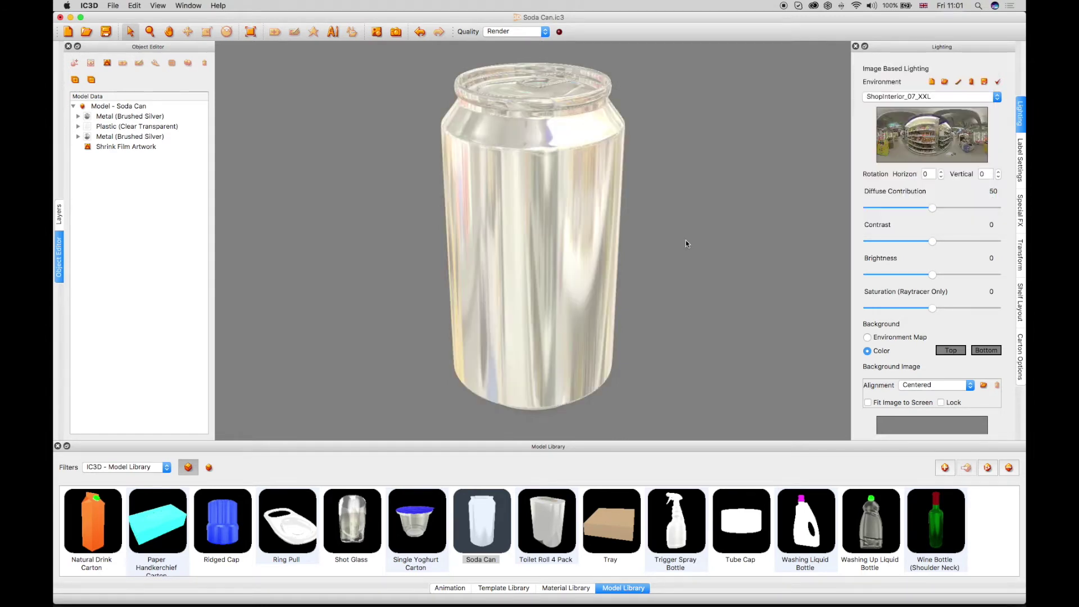
drag(686, 244, 550, 255)
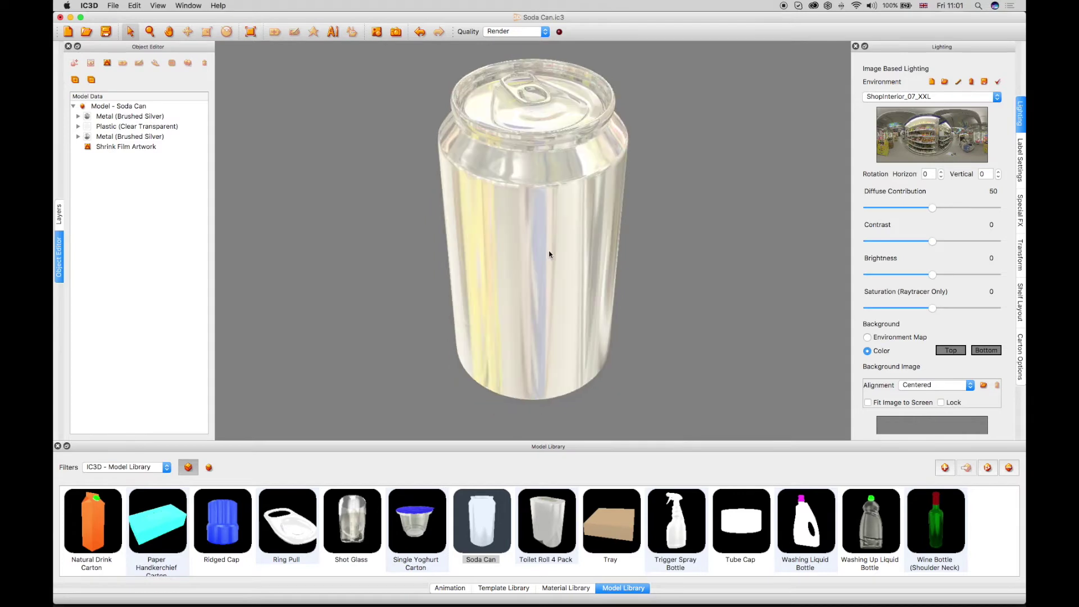
click(935, 99)
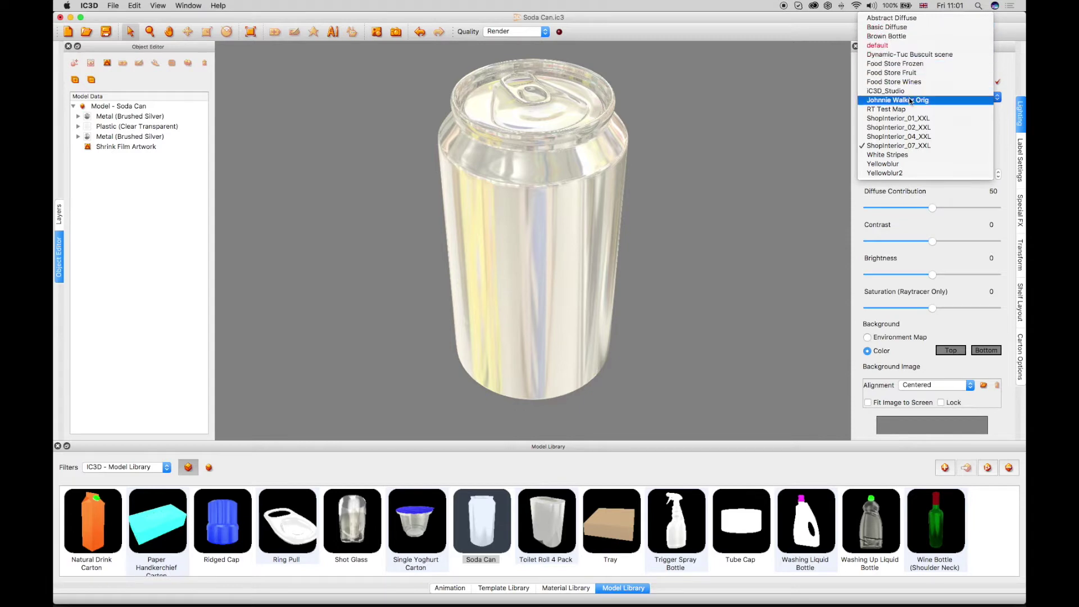
click(912, 129)
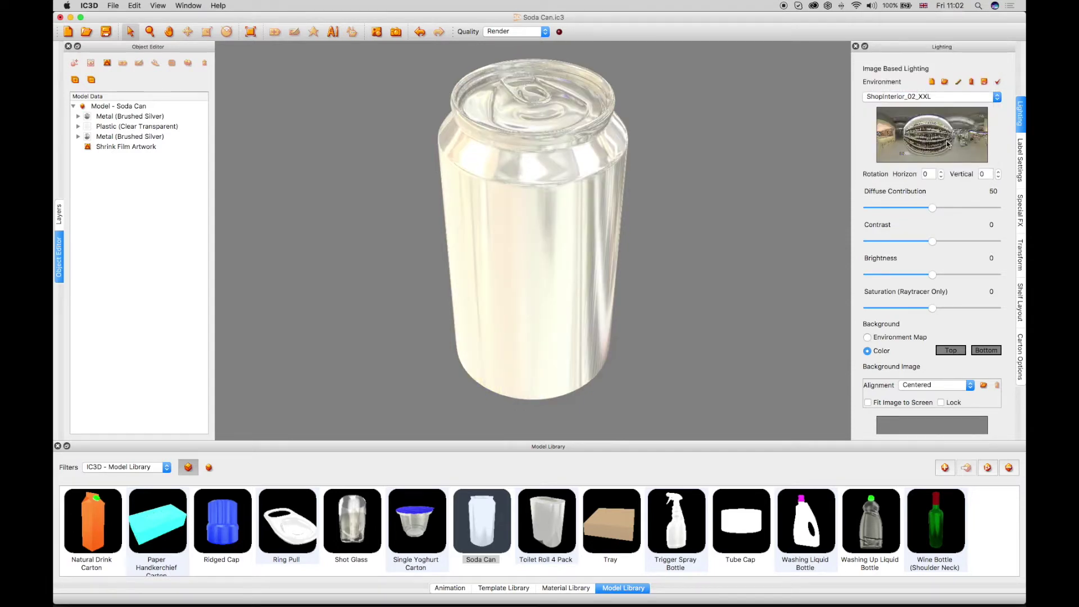
click(867, 337)
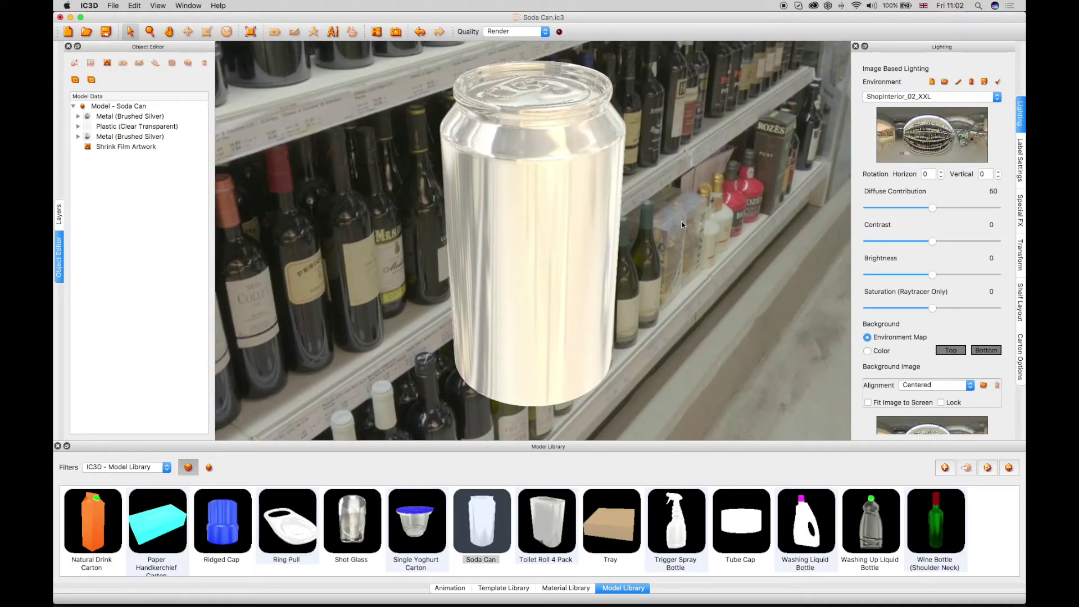
Step: Orbit toward the bar-stool area and test Diffuse Contribution lower and higher, ending at 50
drag(682, 225, 559, 220)
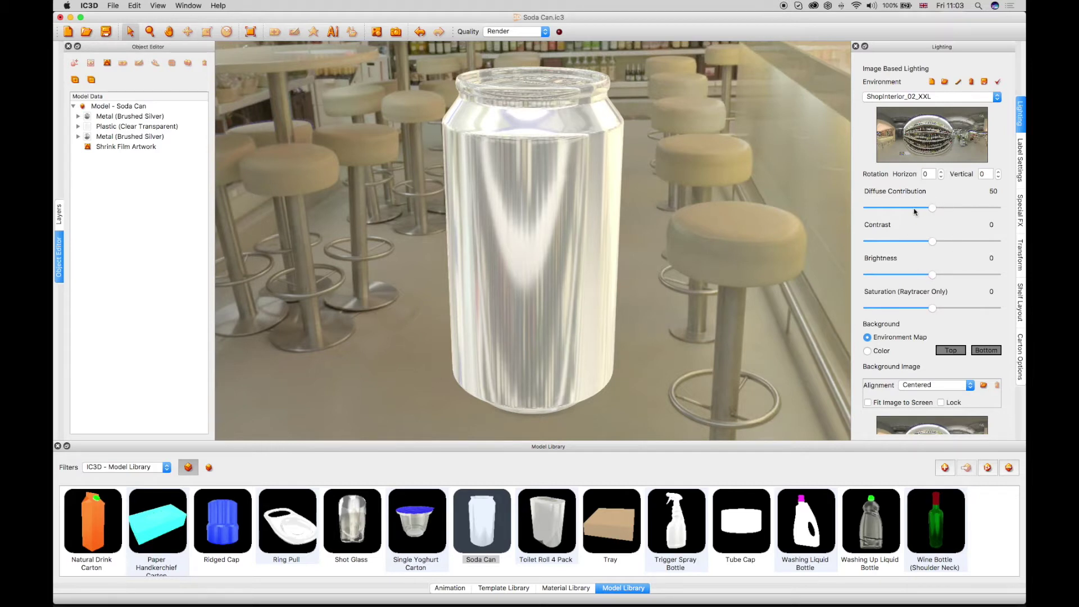
mouse_move(933, 208)
mouse_down()
mouse_move(892, 208)
mouse_move(938, 209)
mouse_up()
drag(932, 208, 933, 277)
Step: Delete the ShopInterior_02_XXL environment map and switch the background to plain Color
click(971, 82)
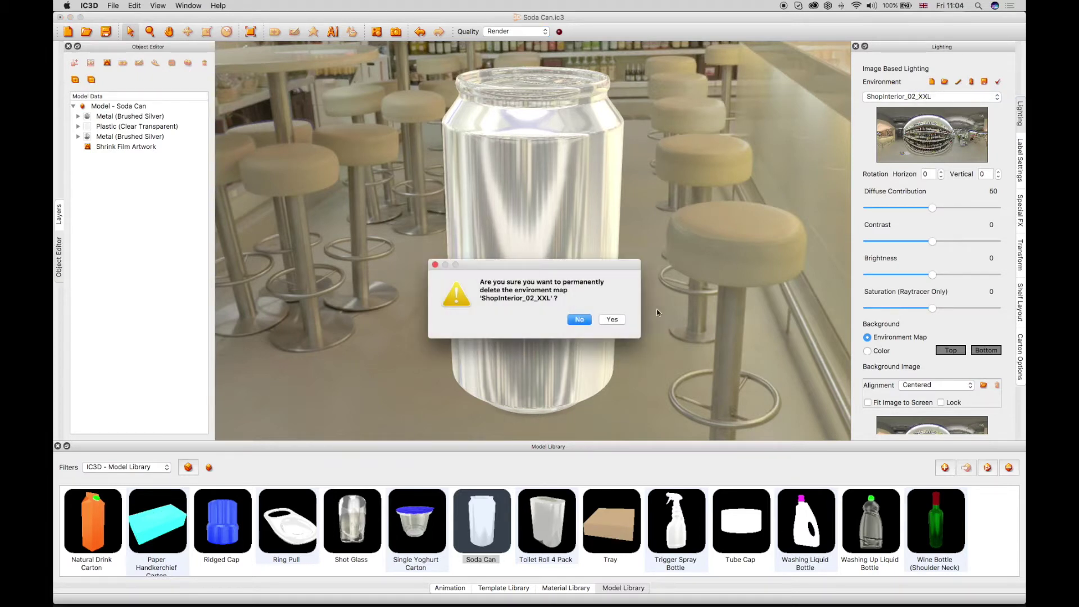
click(611, 320)
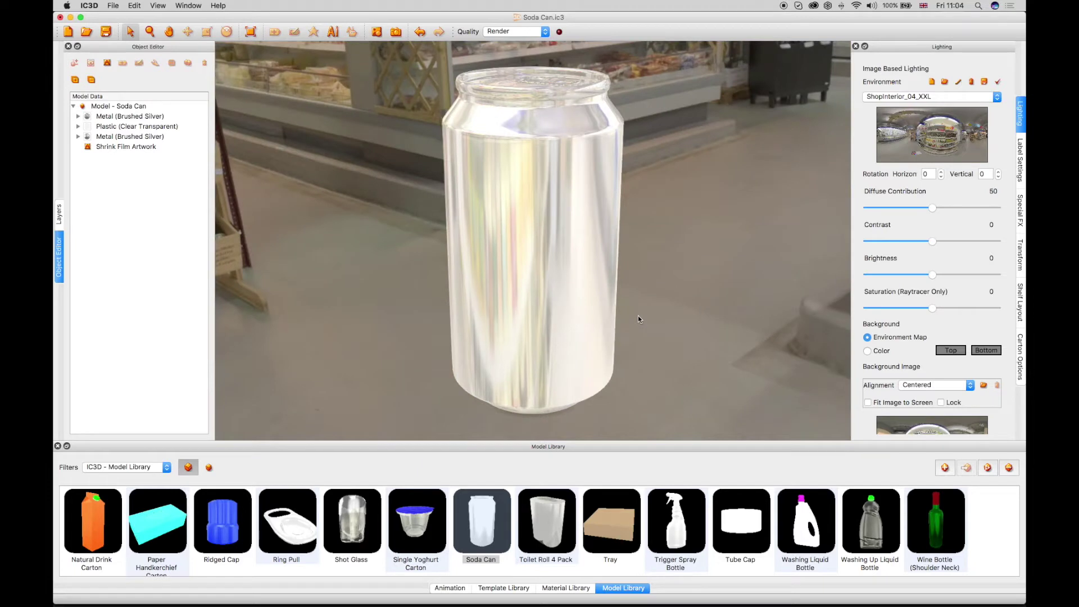
click(868, 351)
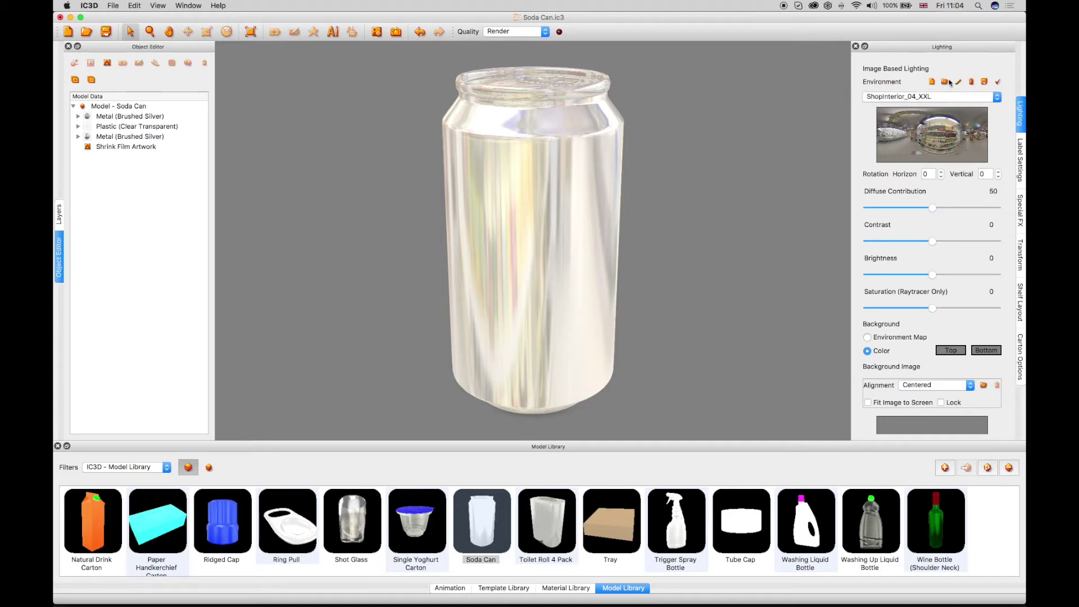
Step: Import ShopInterior_02_XXL.hdr from the Demo folder as a new environment map
click(948, 83)
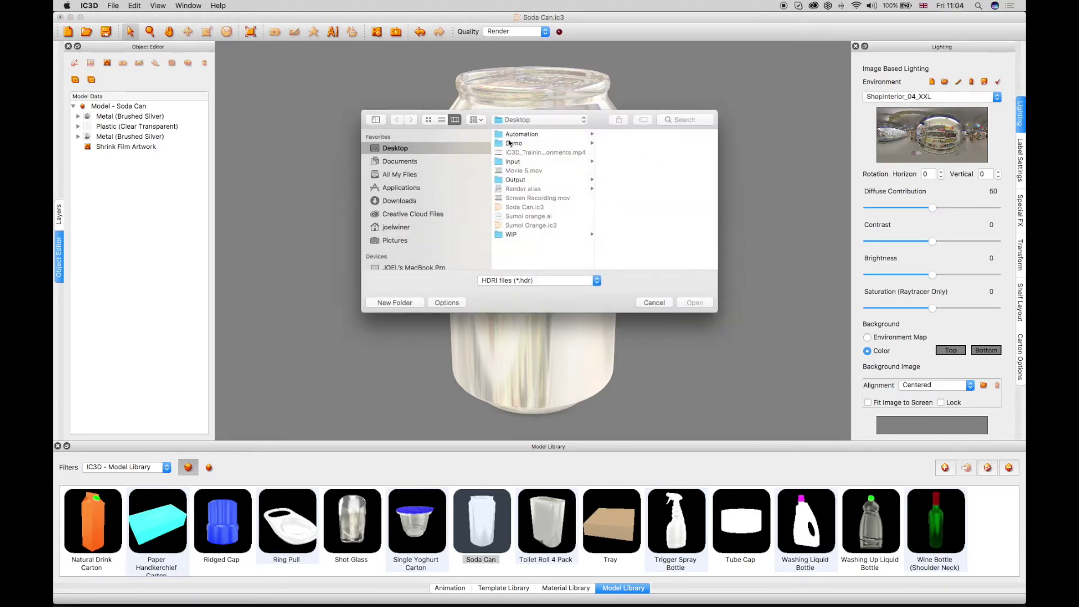
click(511, 143)
click(640, 190)
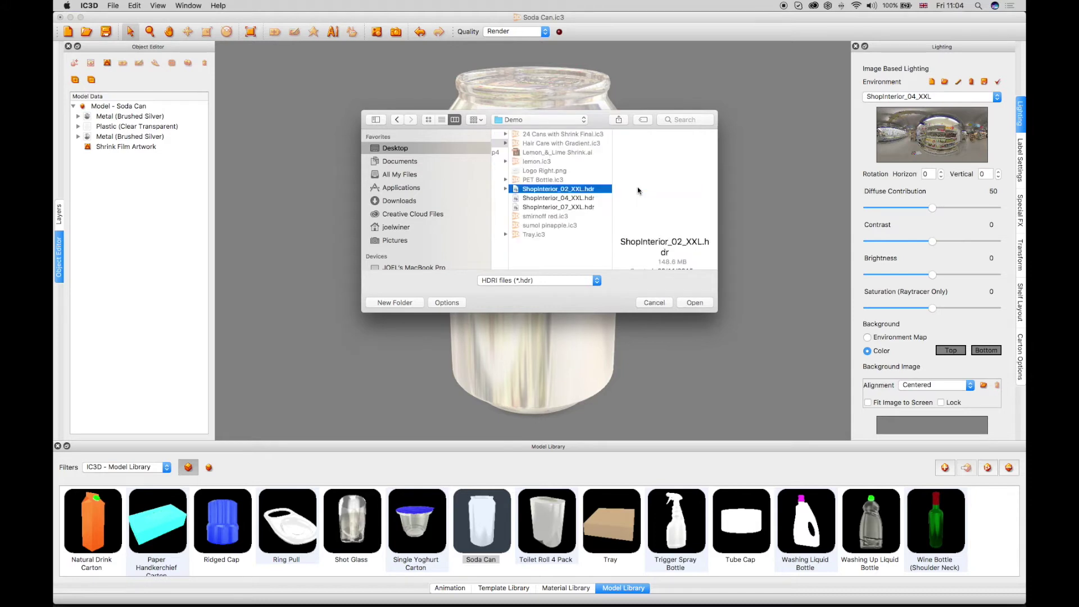
click(695, 303)
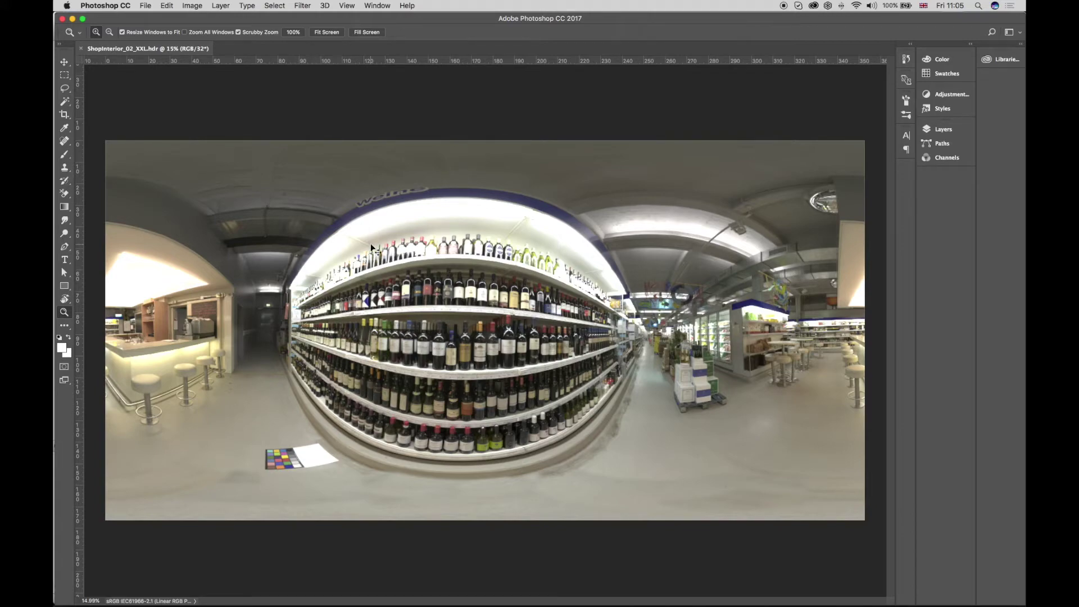
Step: Leave Photoshop and return to IC3D so the re-imported environment finishes saving
key(super+Tab)
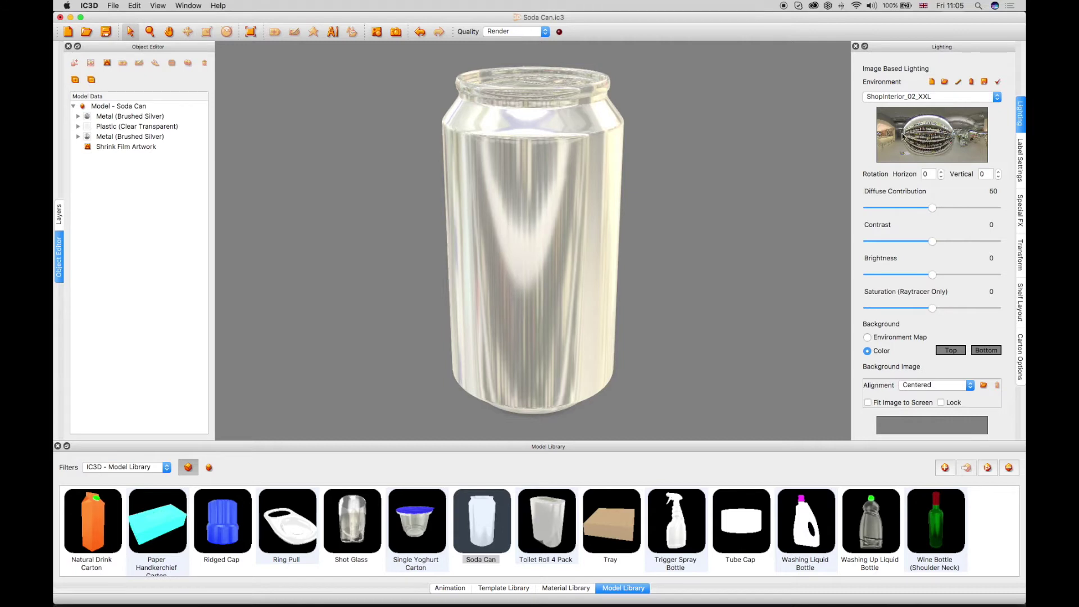
click(919, 98)
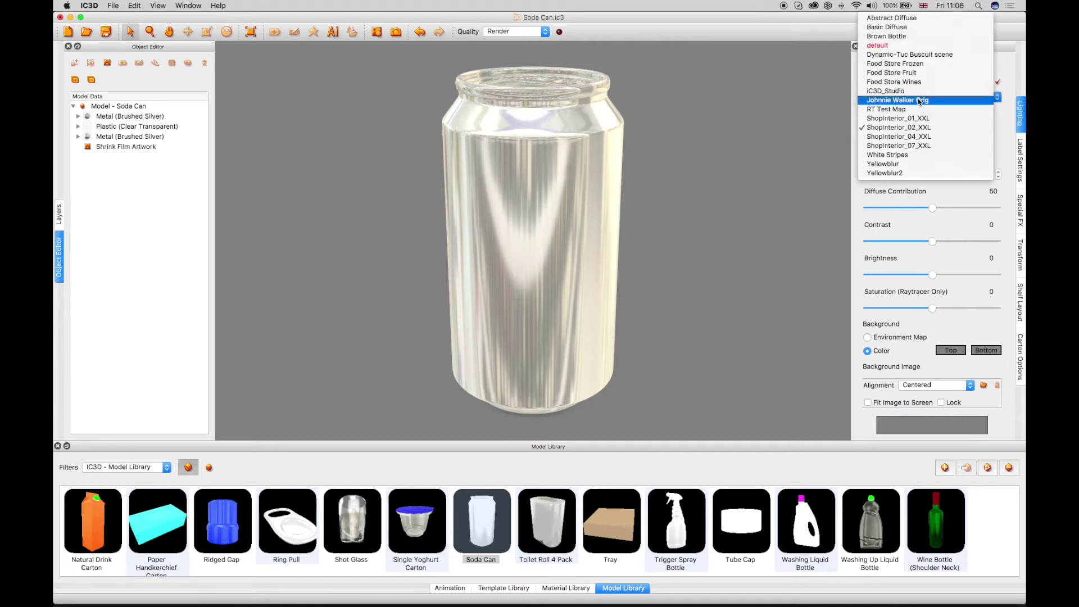
click(914, 128)
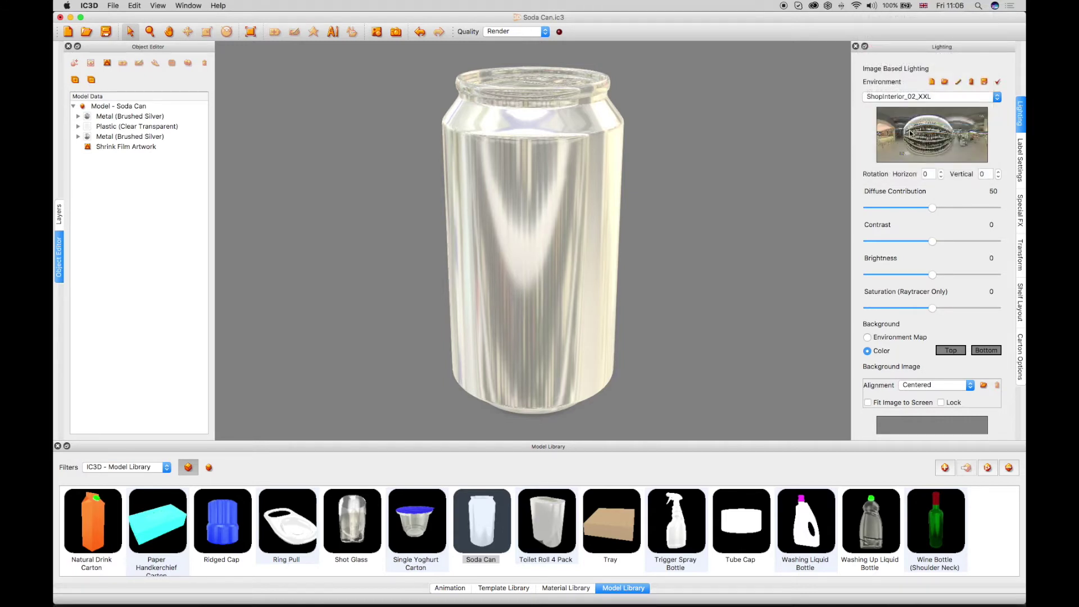
click(868, 338)
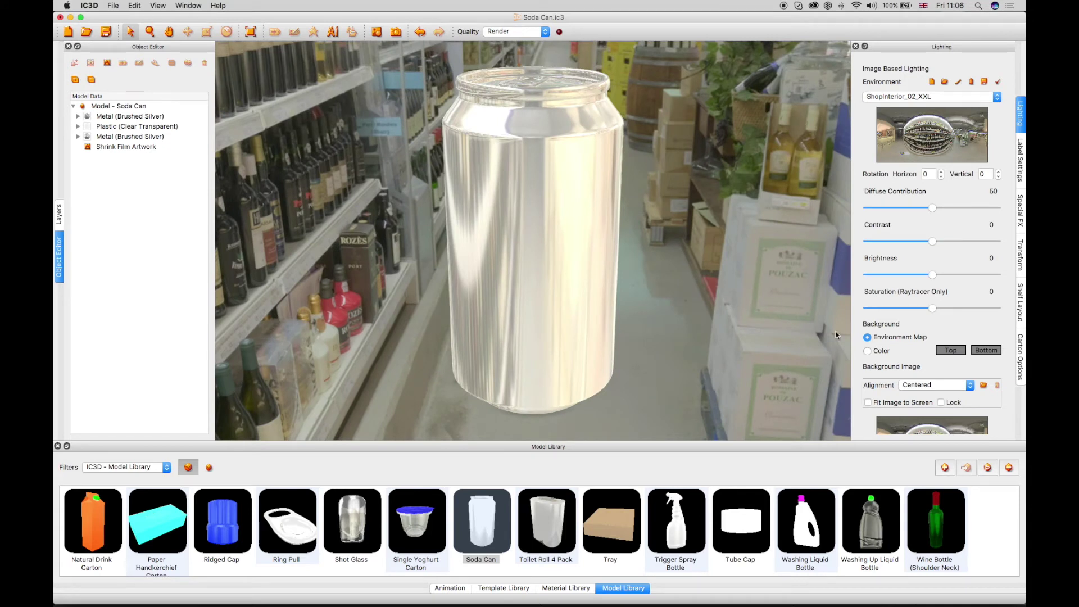
click(869, 352)
Step: Set both top and bottom background colours to white, then orbit to check the can
click(952, 351)
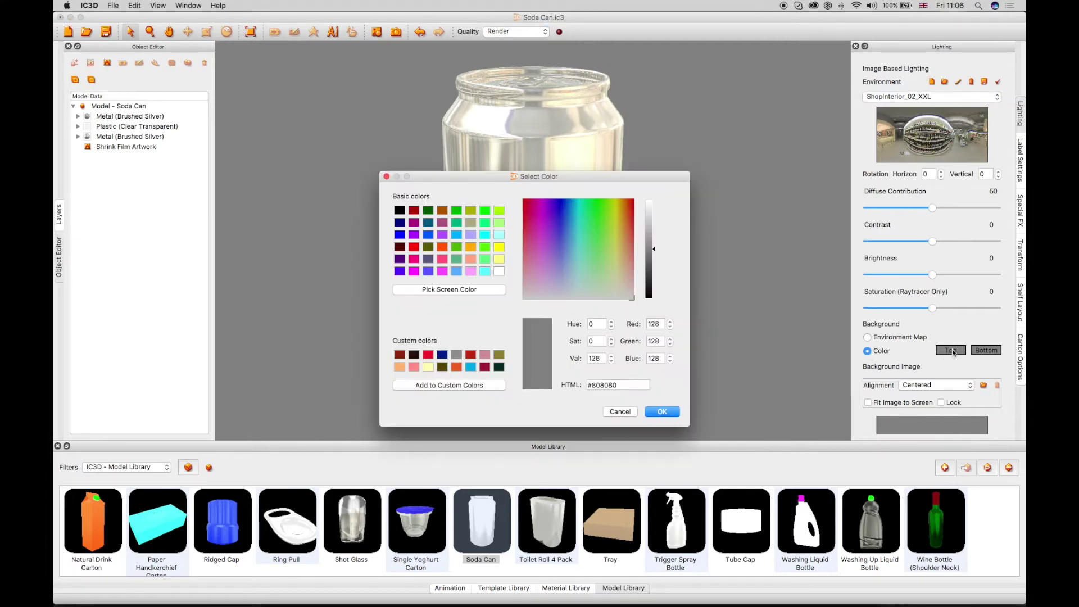
click(499, 272)
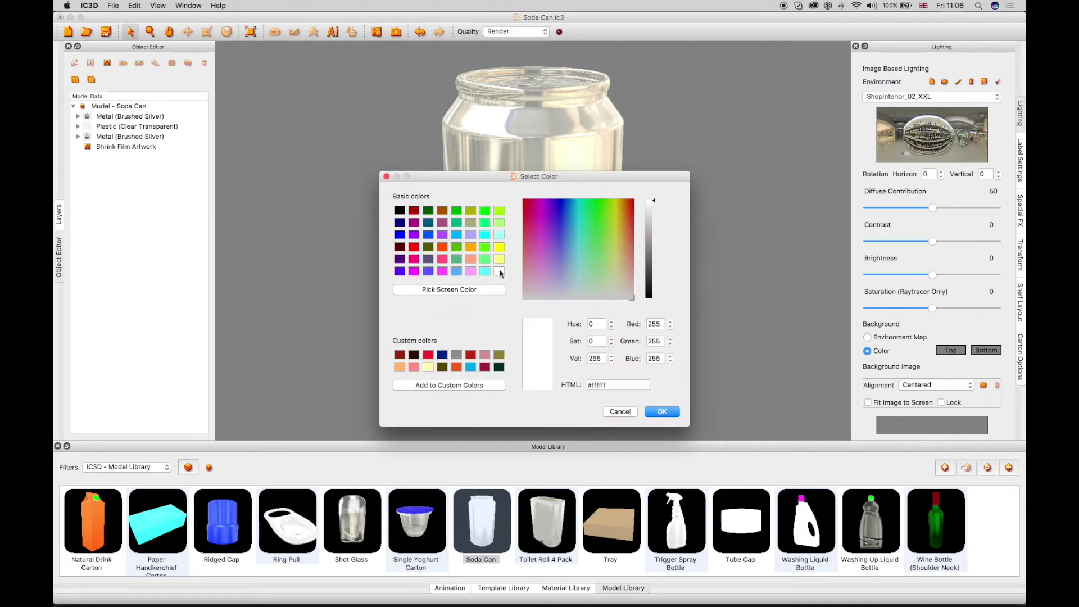
click(663, 411)
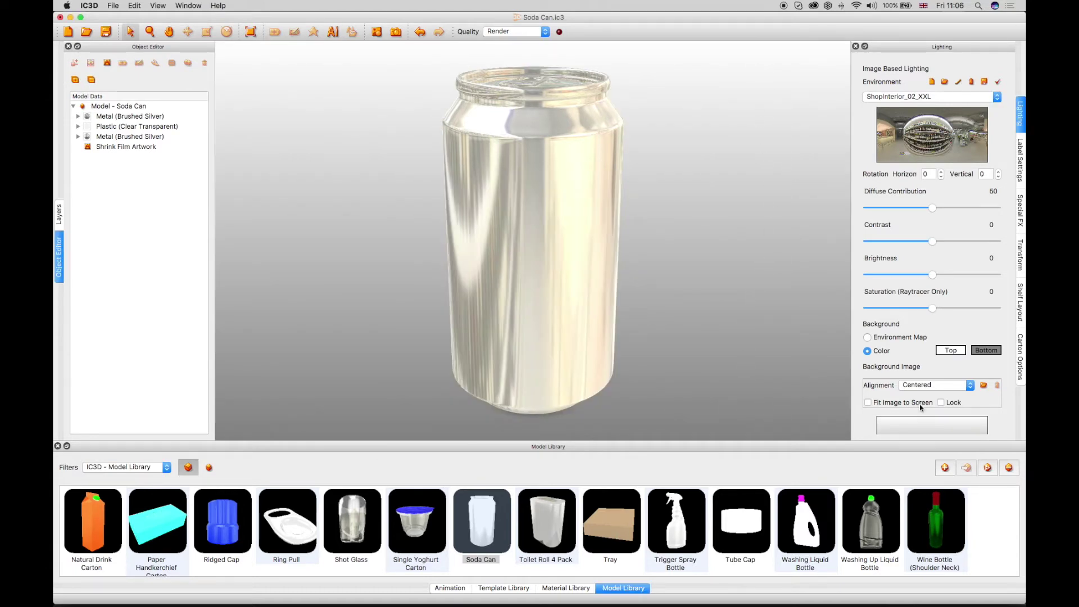
click(986, 351)
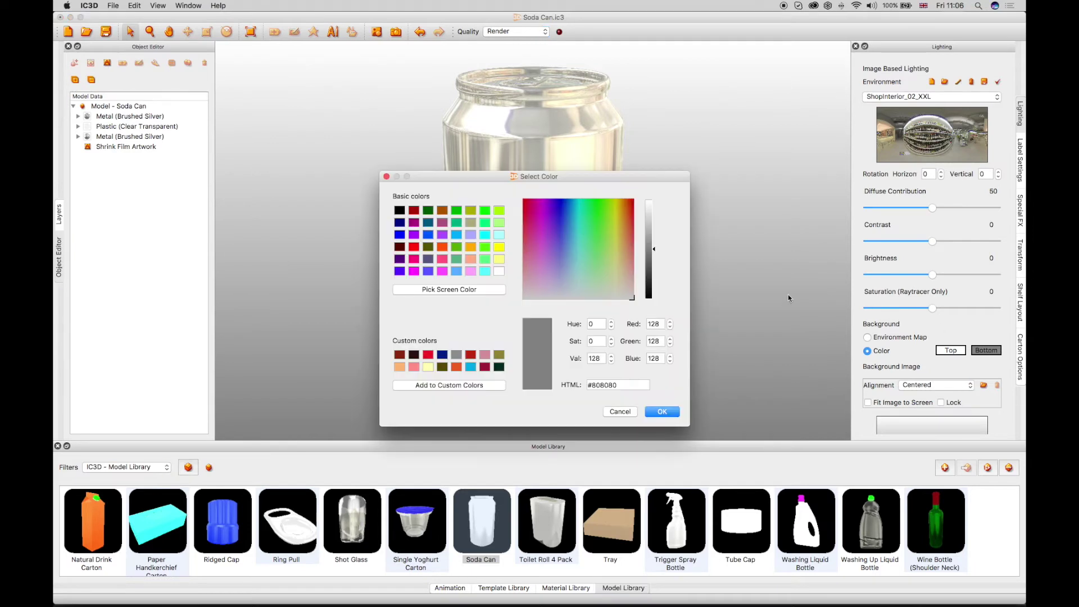
click(498, 271)
click(668, 412)
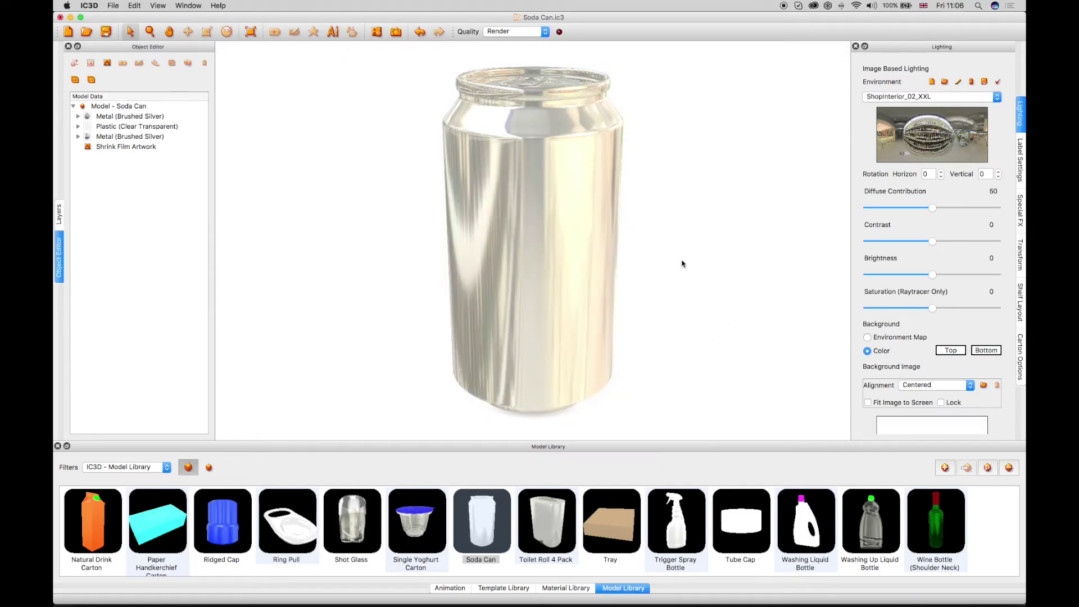
drag(682, 263, 700, 226)
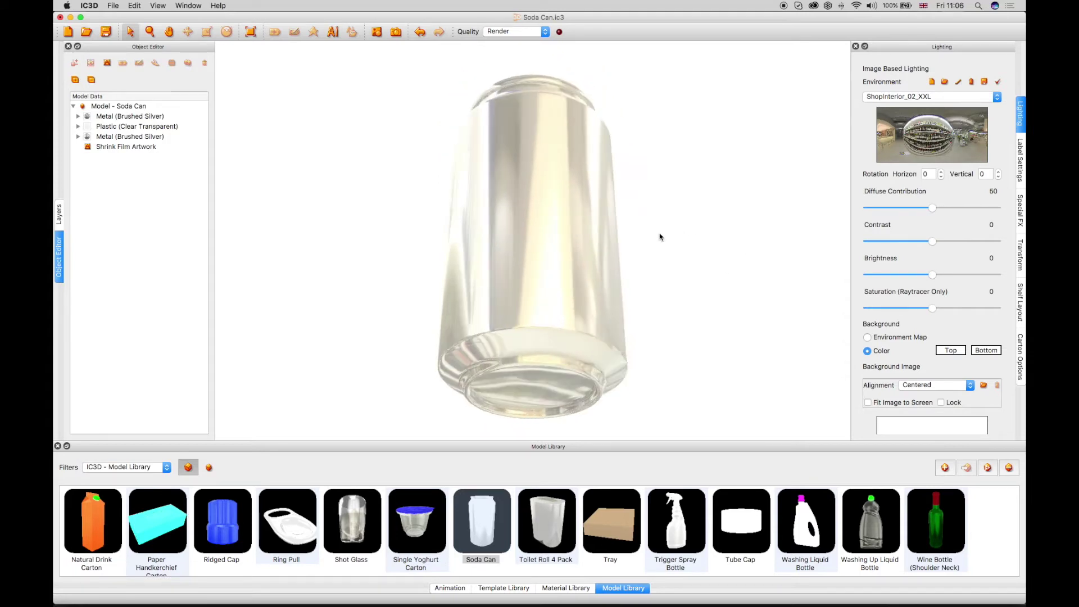
drag(660, 236, 588, 262)
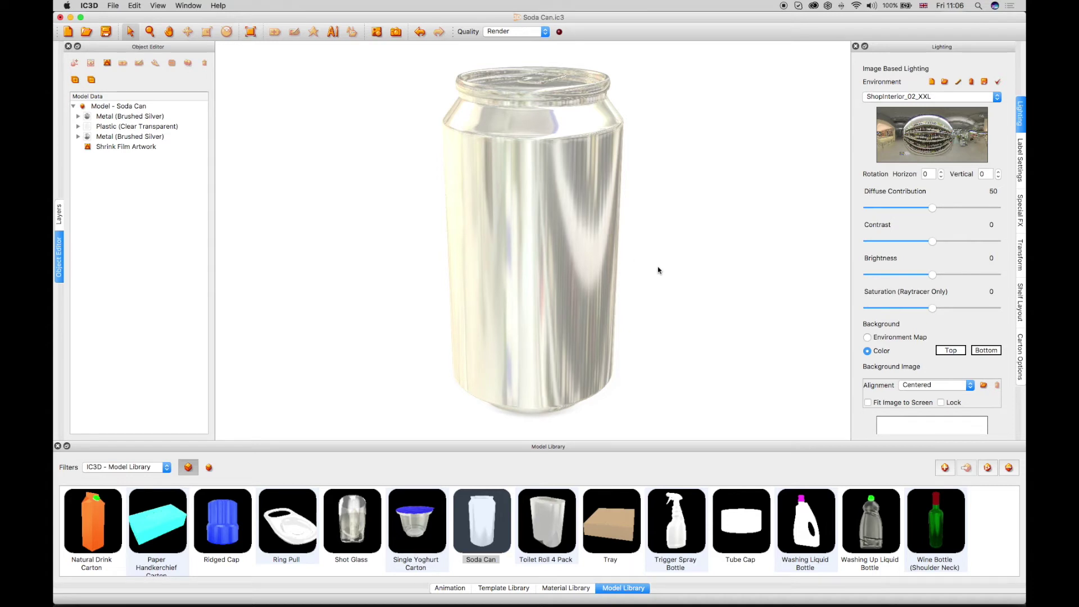
Step: Load Logo Right.png as the background image aligned Top Right
click(984, 386)
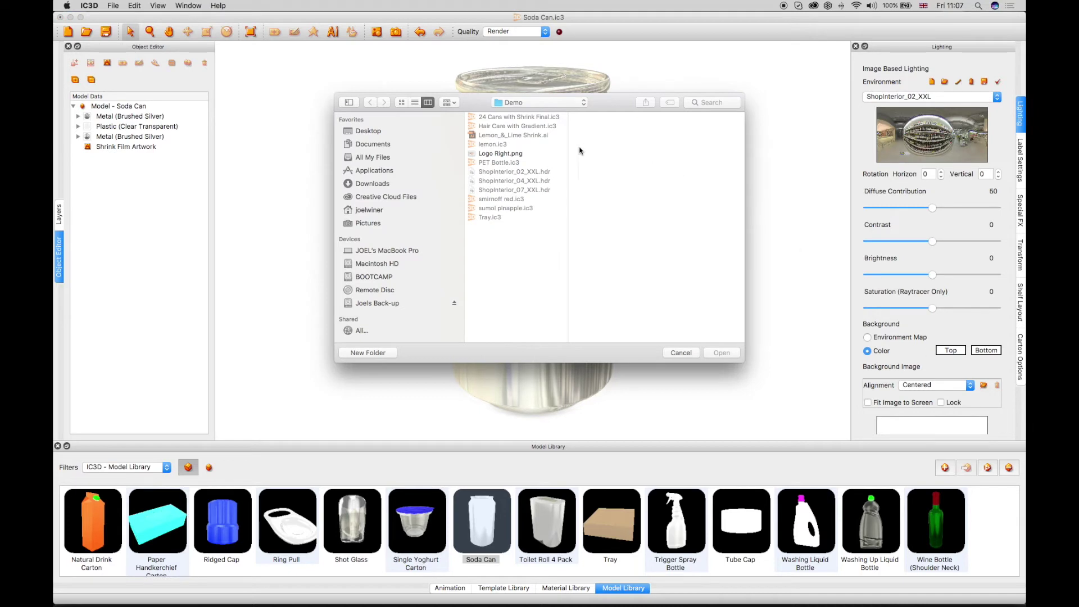
double_click(510, 153)
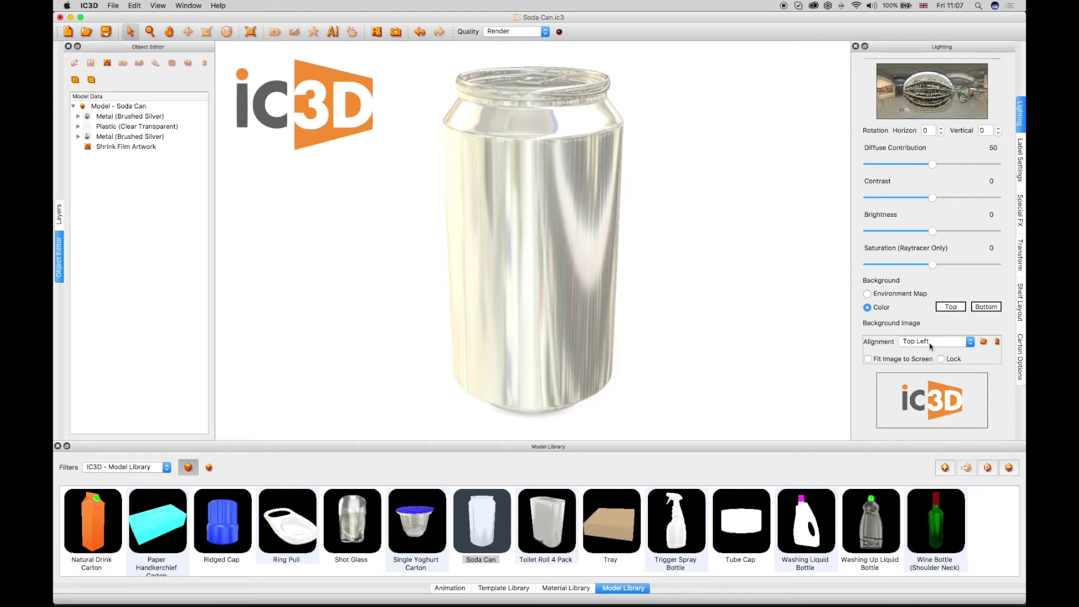
click(931, 347)
click(929, 353)
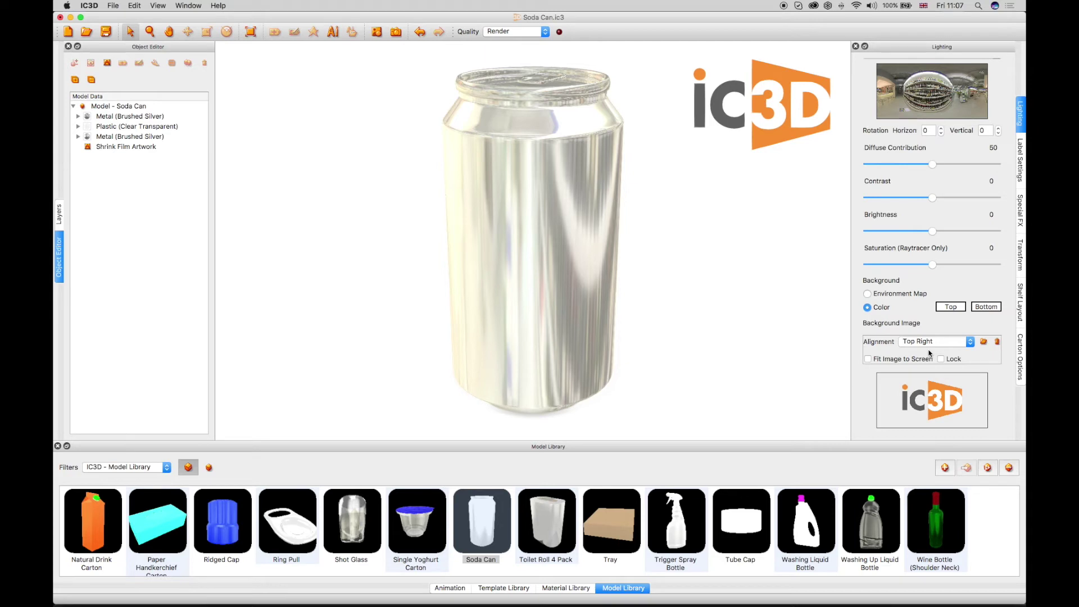
Step: Try Bottom Left, Bottom Right and Center logo alignments, then return it to Top Right
click(929, 348)
click(927, 351)
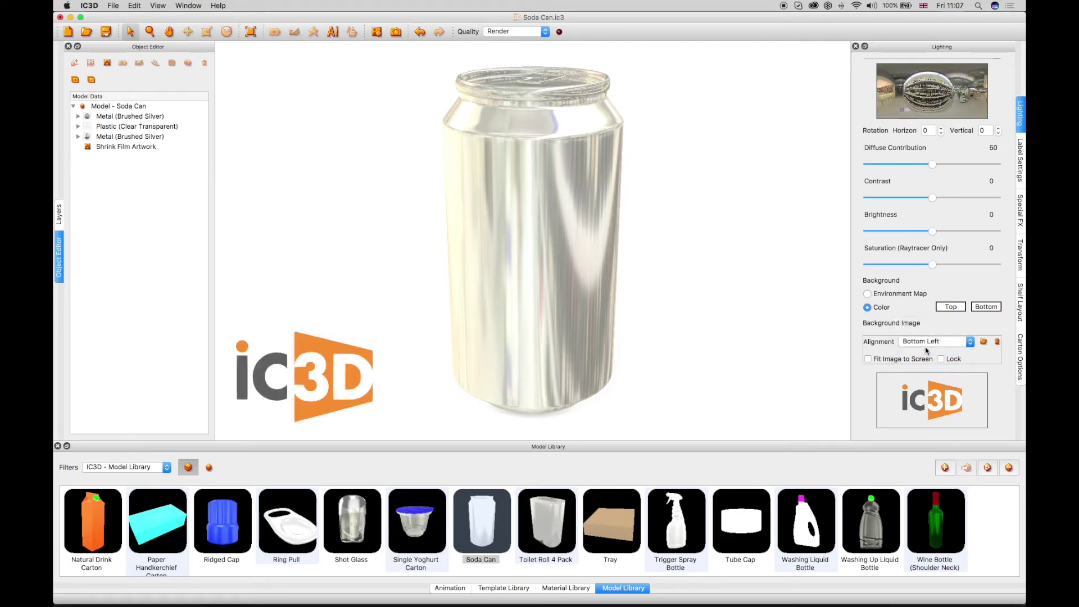
click(925, 344)
click(925, 350)
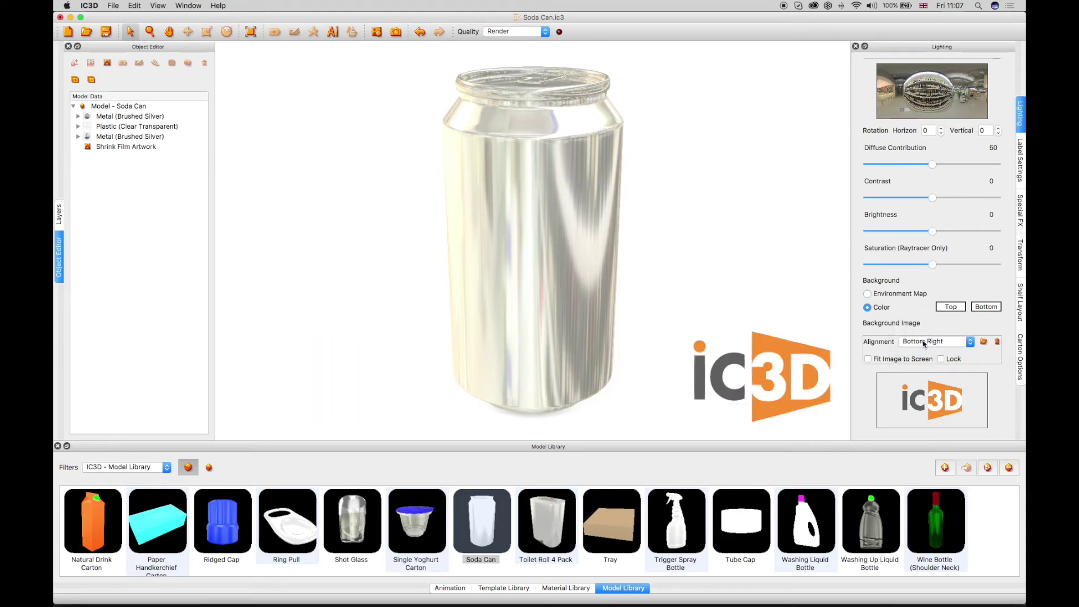
click(925, 343)
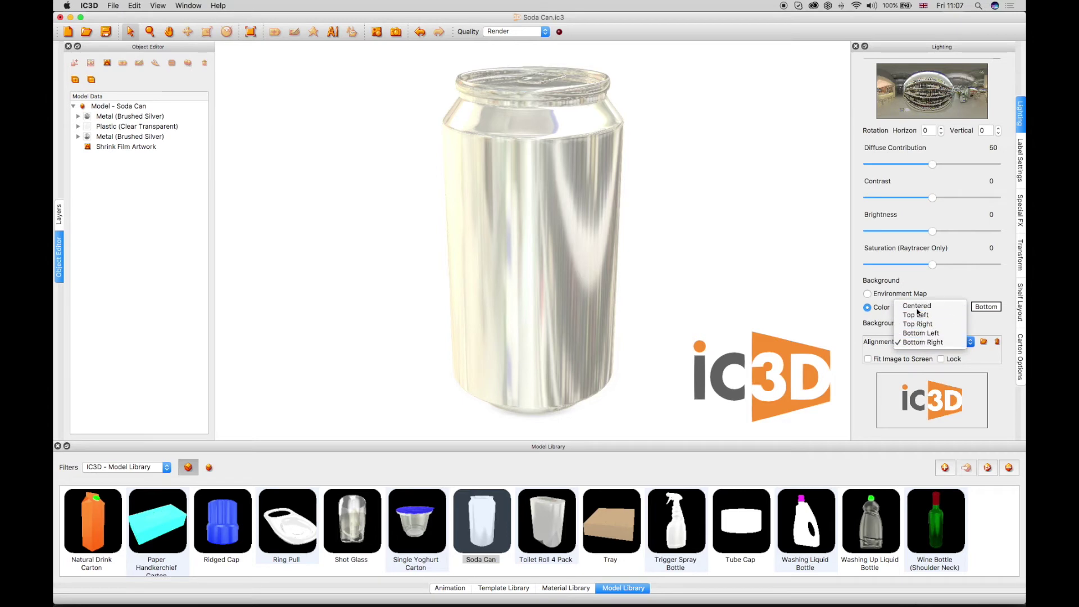
click(917, 307)
click(933, 345)
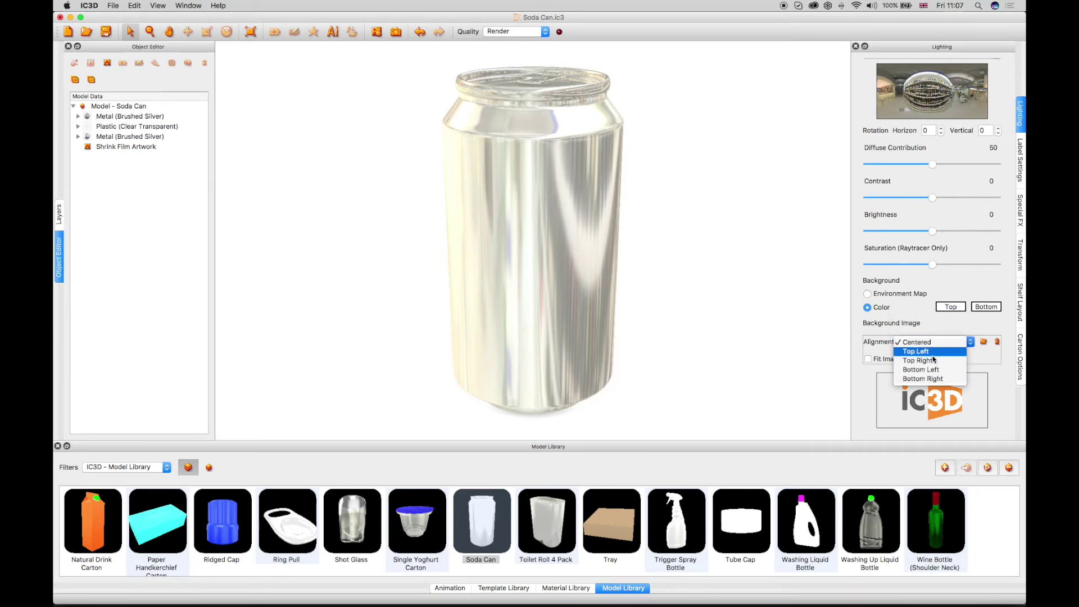
click(934, 360)
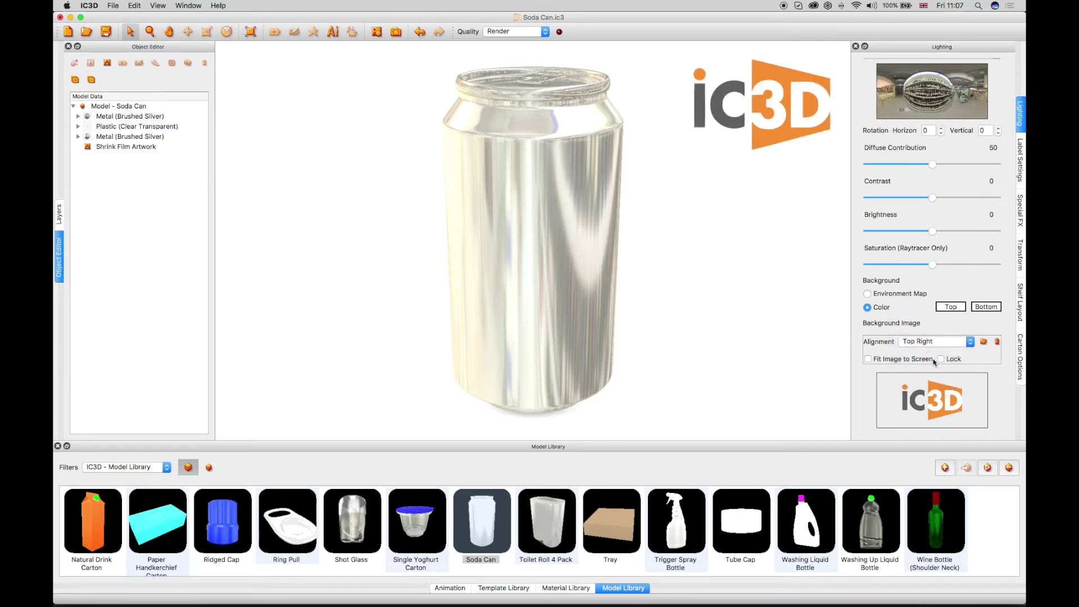
Step: Show the shop environment behind the can and edit the Plastic (Clear Transparent) artwork in Illustrator
click(867, 294)
drag(667, 247, 620, 251)
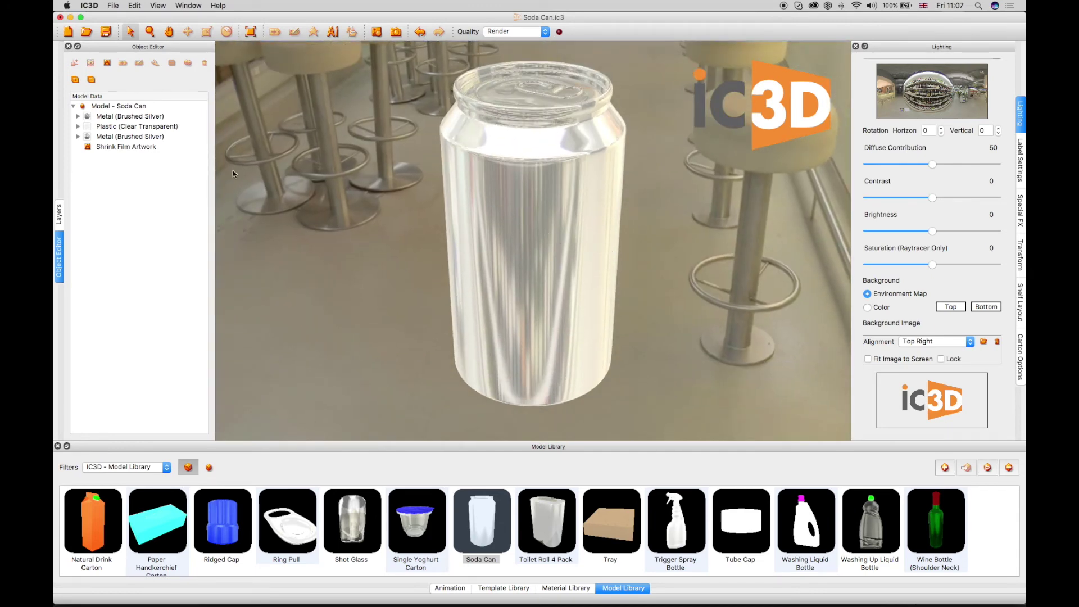
click(126, 127)
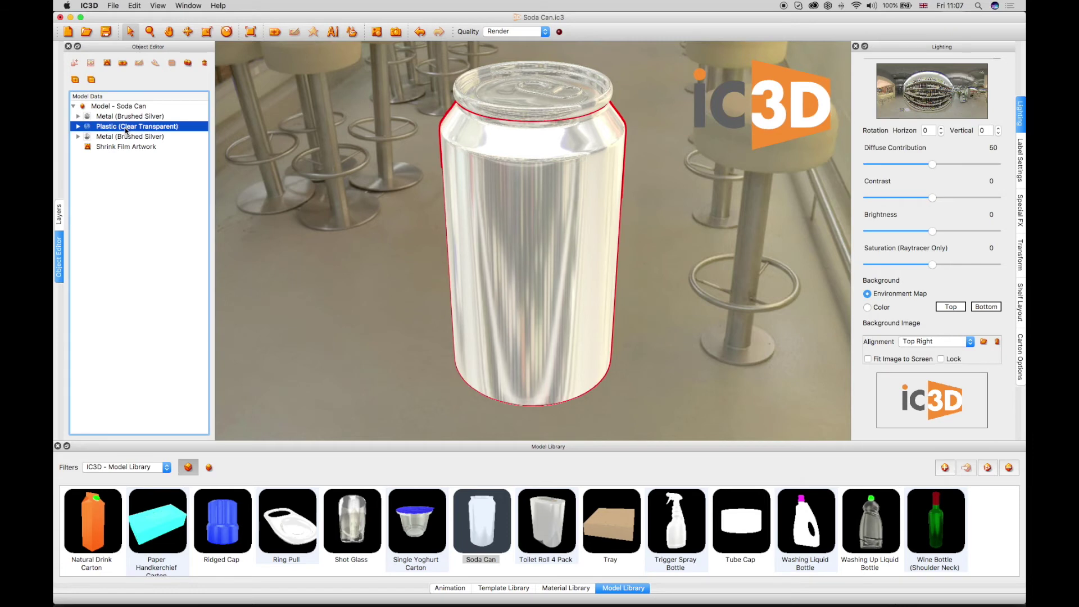
click(333, 32)
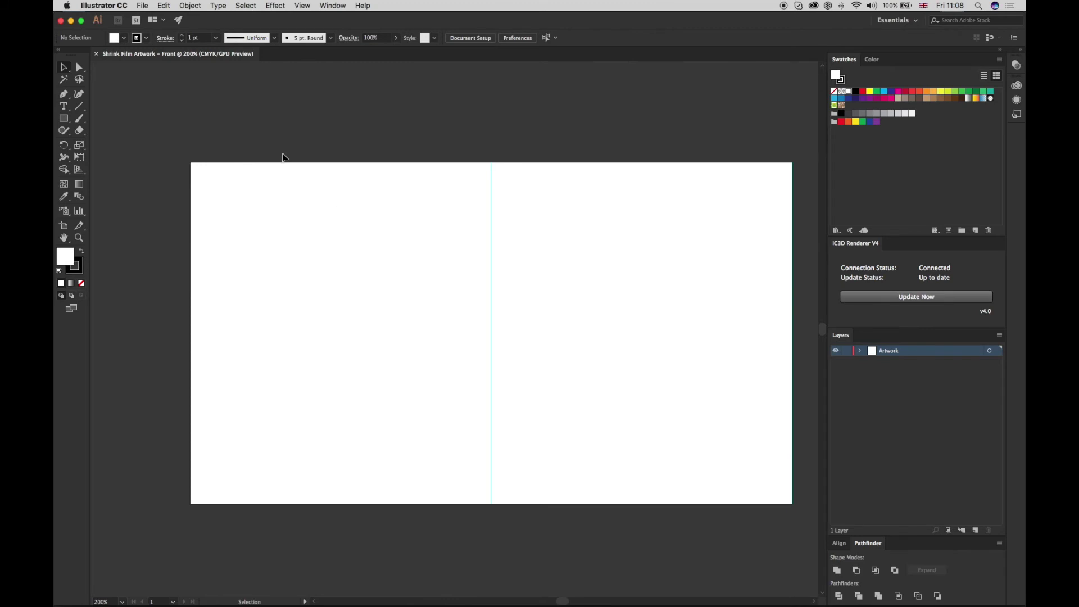
Step: Place the Sumol orange.ai artwork onto the shrink film artboard
click(143, 5)
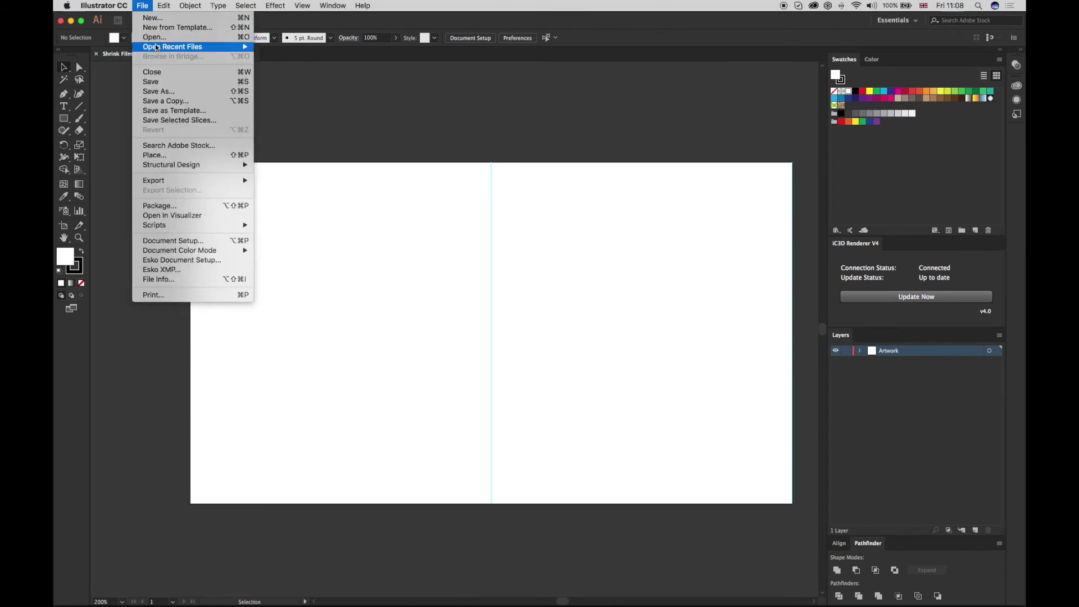
click(158, 155)
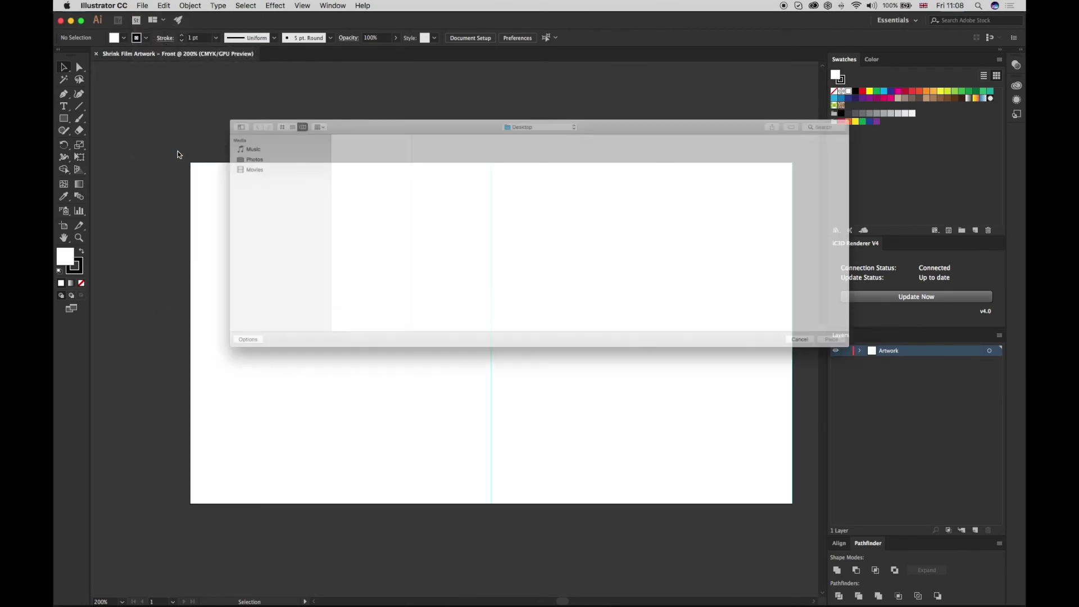
double_click(303, 194)
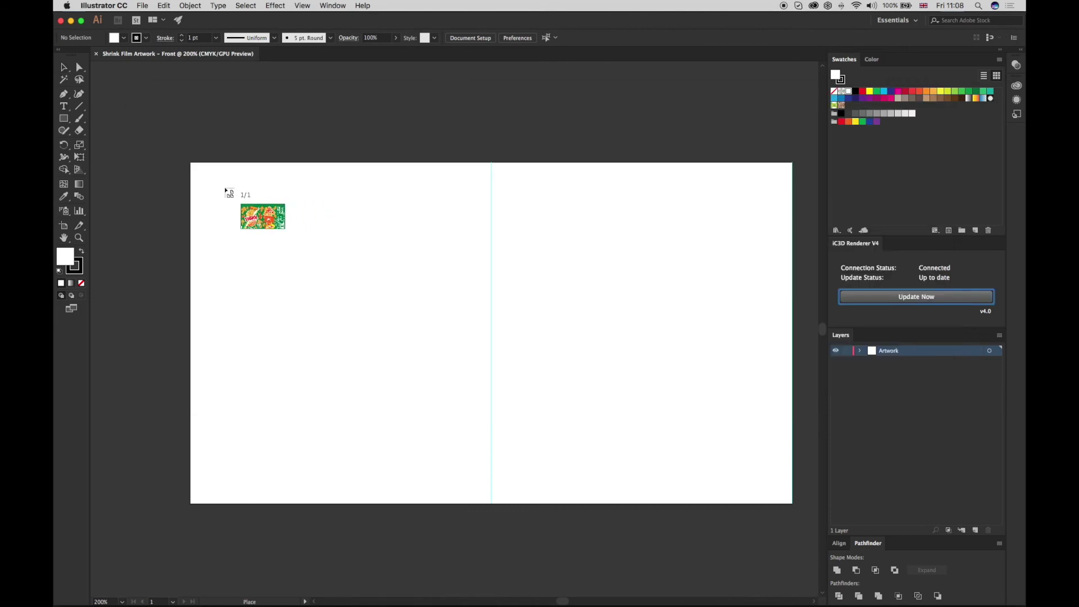
click(199, 235)
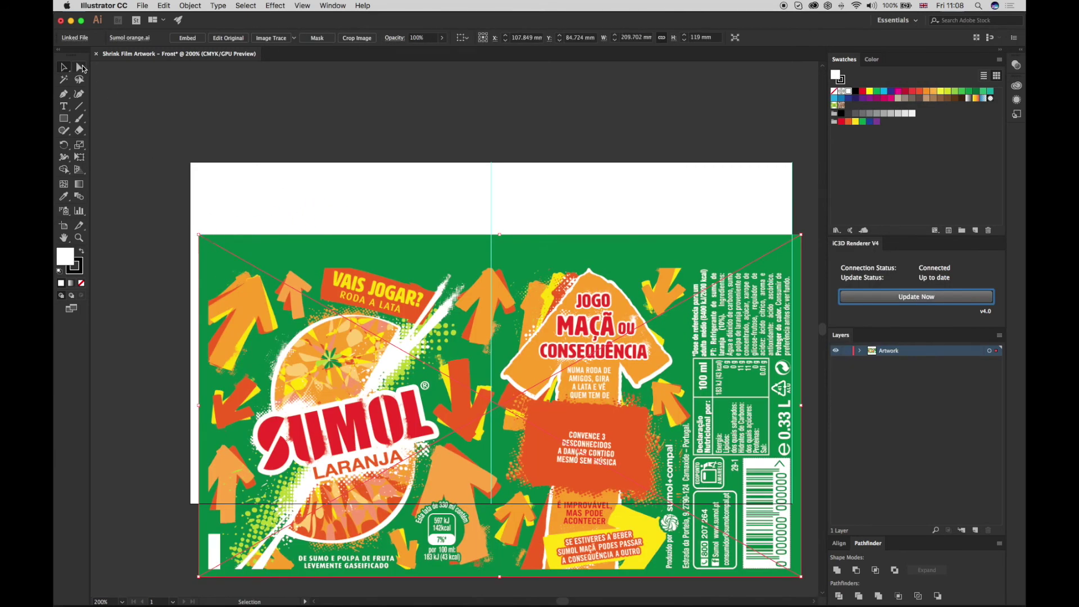
Step: Move the label up to fill the artboard and update the IC3D can with it
click(80, 67)
drag(278, 260, 268, 189)
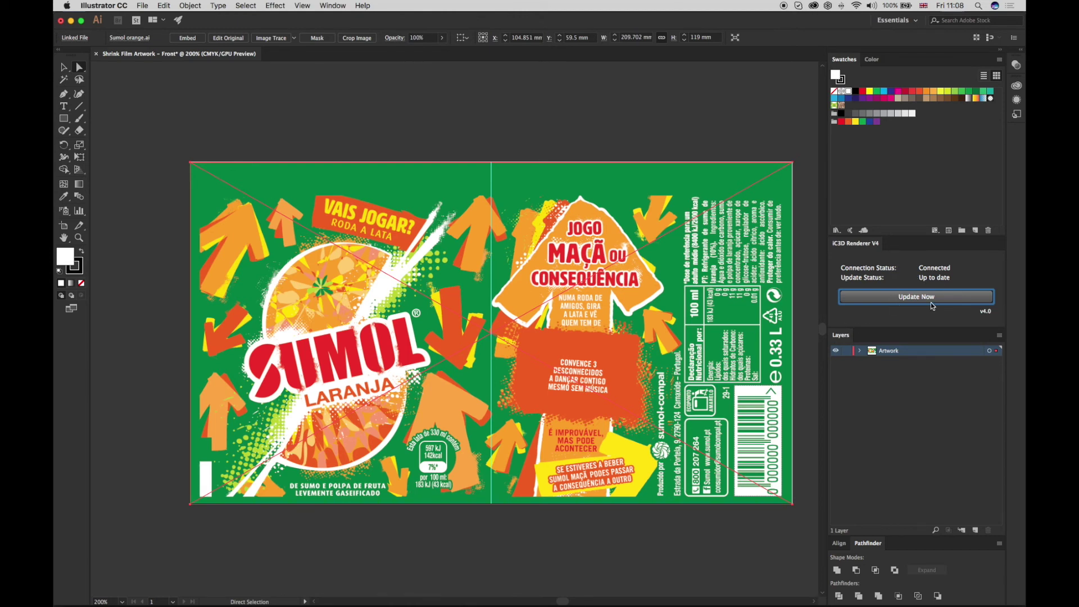
click(915, 297)
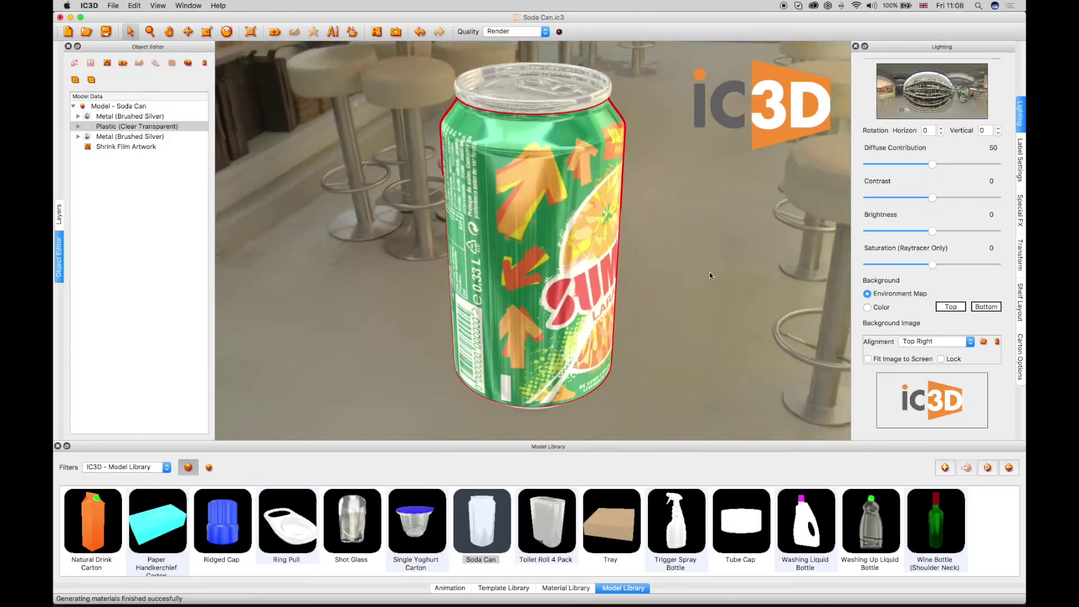
Step: Raise the Plastic (Clear Transparent) film material's shininess to 15 and save it
mouse_move(710, 272)
mouse_down()
mouse_move(633, 266)
mouse_move(700, 279)
mouse_move(698, 264)
mouse_up()
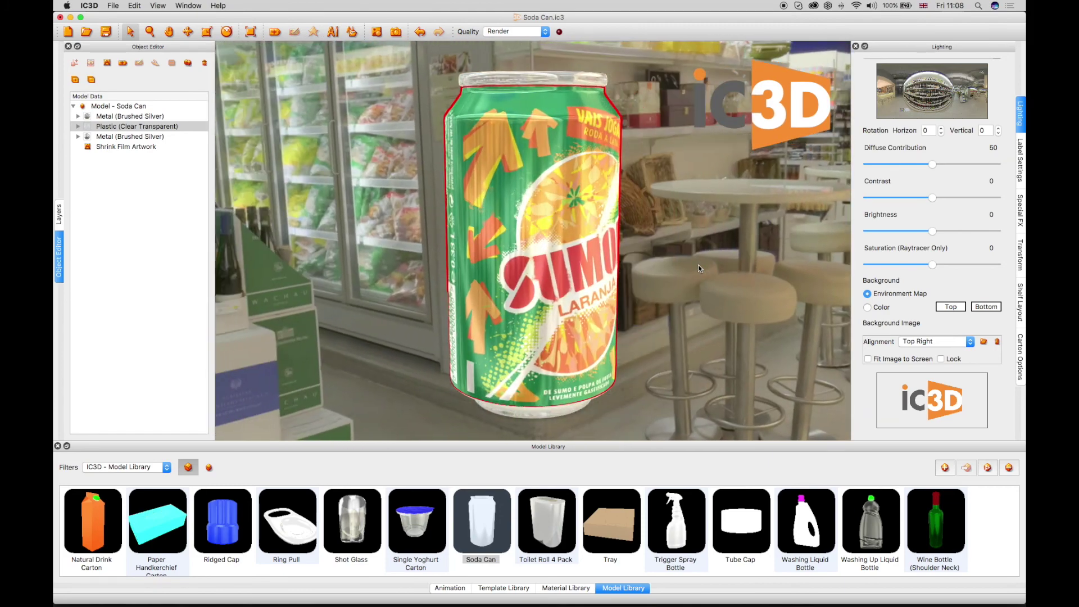
double_click(110, 127)
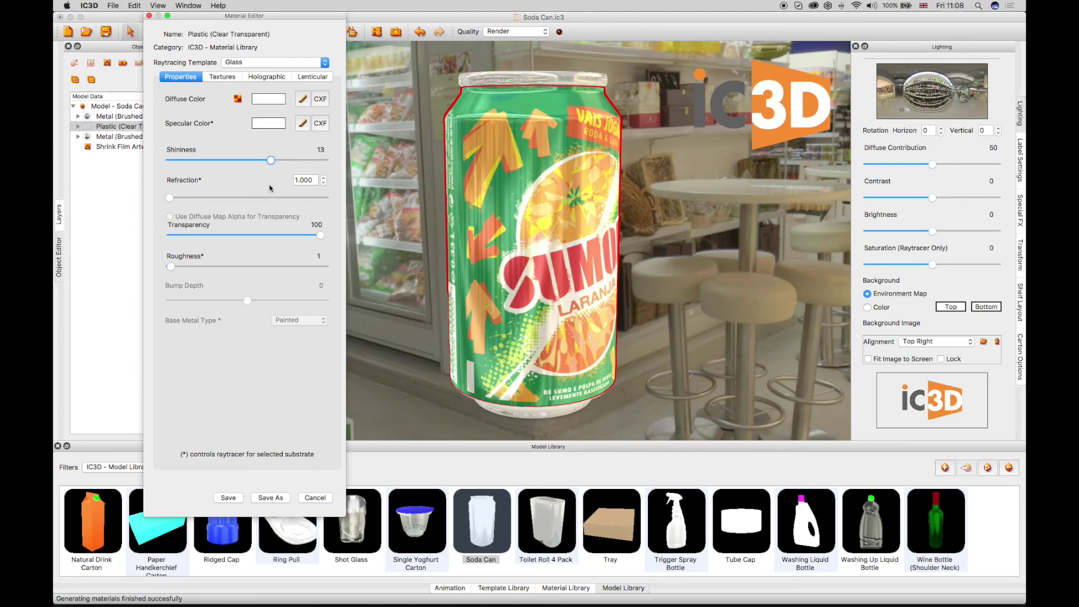
mouse_move(271, 160)
mouse_down()
mouse_move(203, 160)
mouse_move(286, 163)
mouse_up()
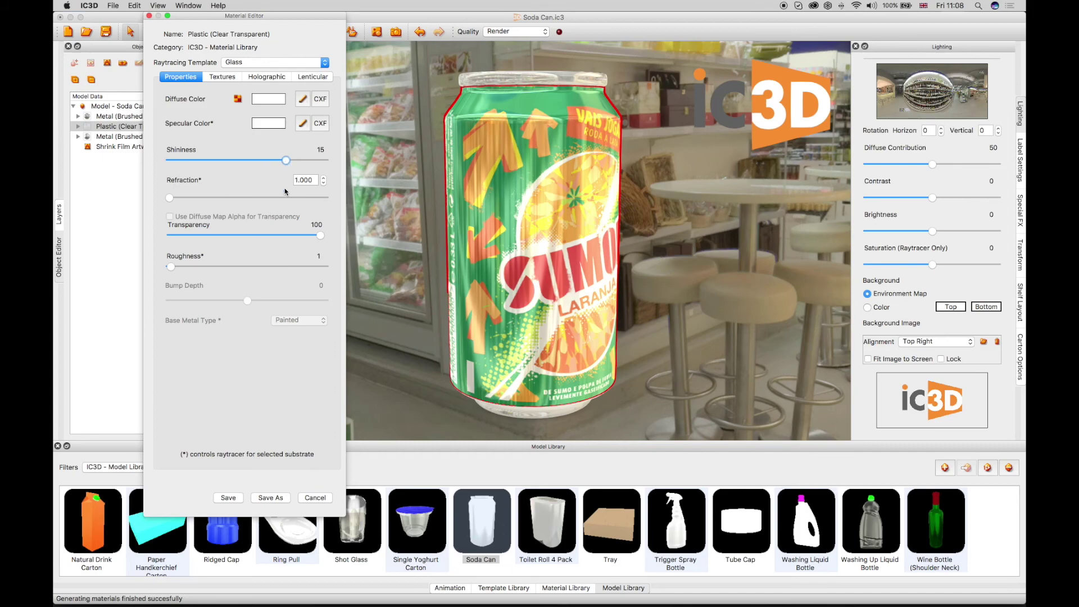
click(228, 498)
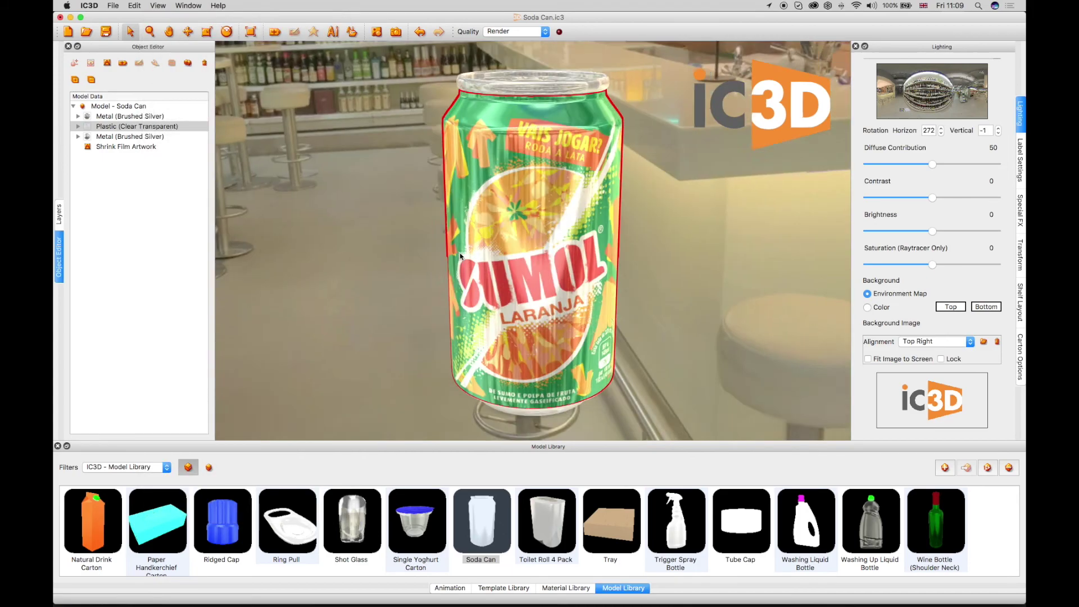
drag(460, 256, 511, 171)
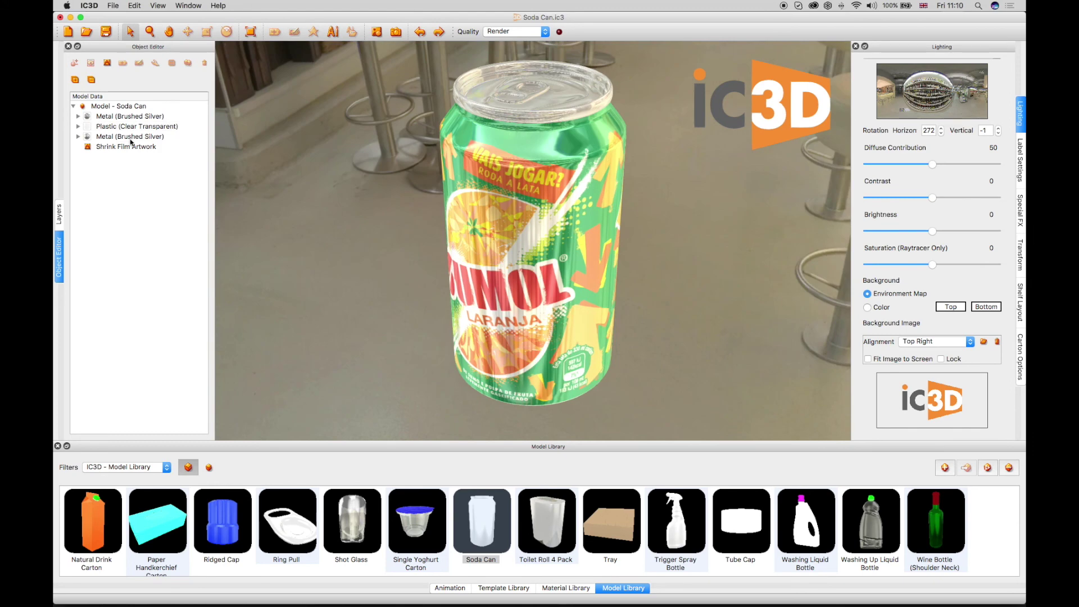
Step: Set the Metal (Brushed Silver) ring pull's diffuse and specular colours to orange #ed5e22 and save
double_click(124, 137)
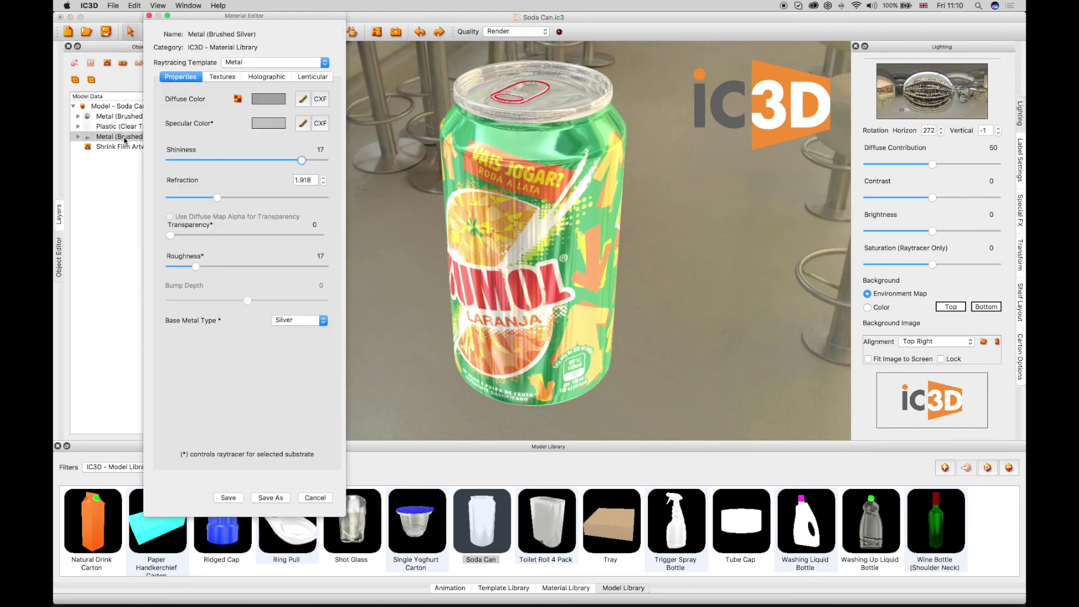
click(302, 99)
click(161, 322)
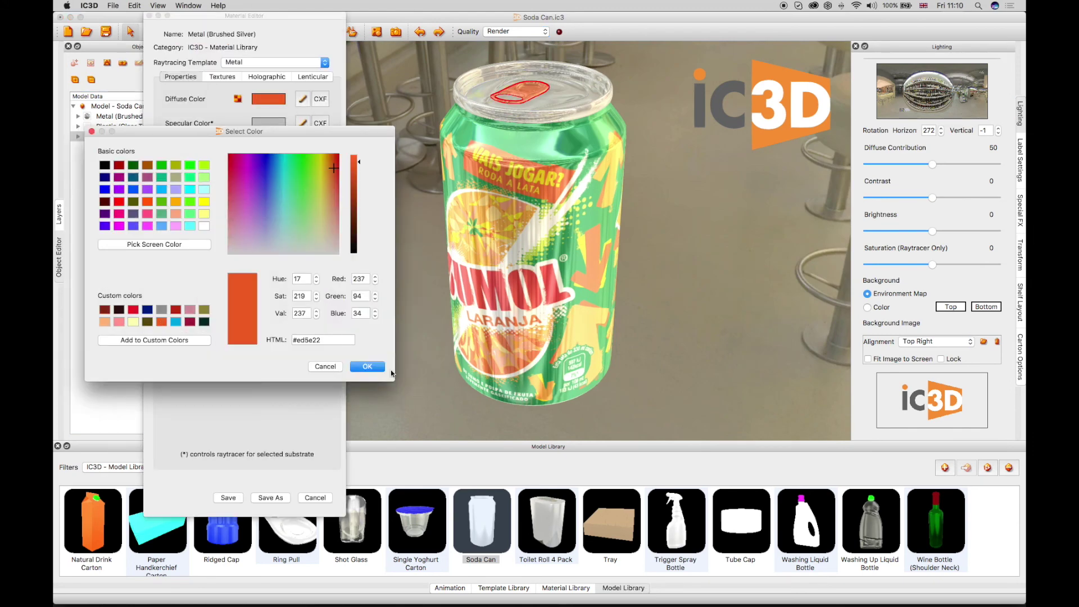
click(367, 366)
click(303, 123)
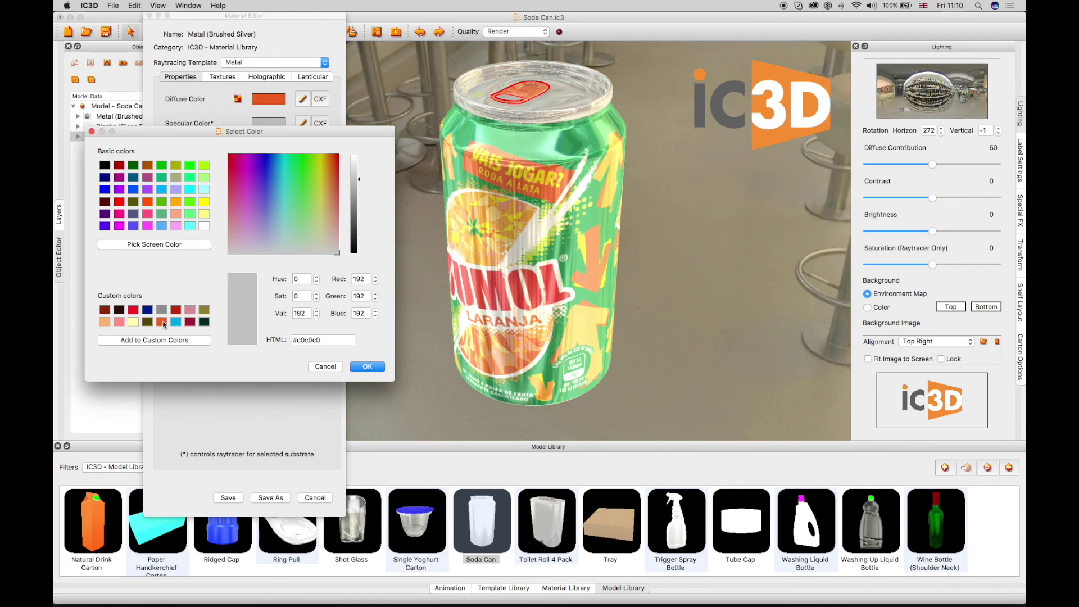
click(163, 323)
click(367, 366)
click(229, 497)
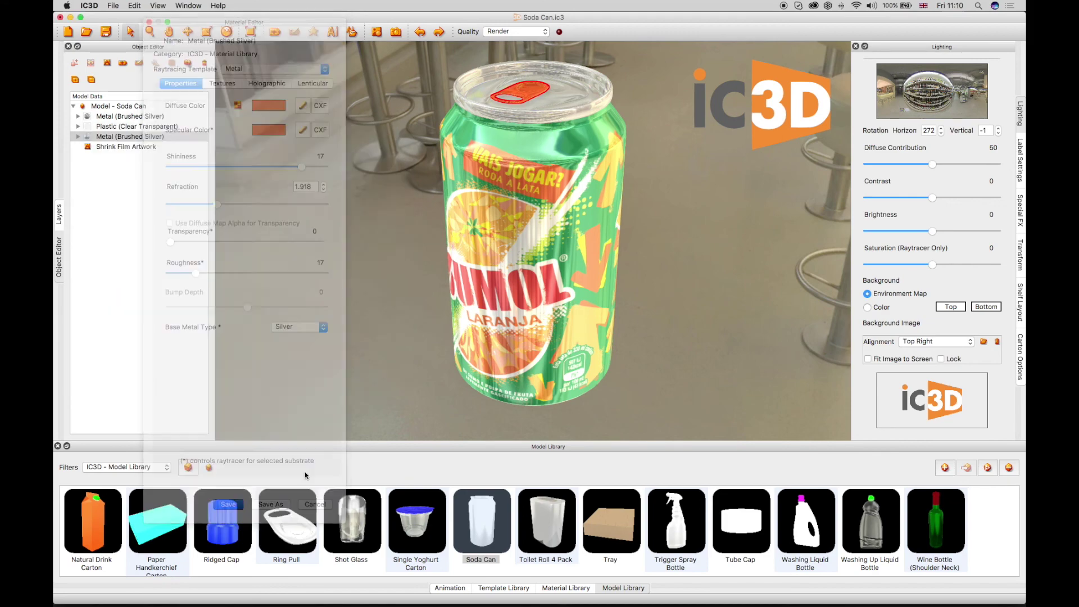
drag(319, 322, 342, 303)
scroll(341, 303, down, 5)
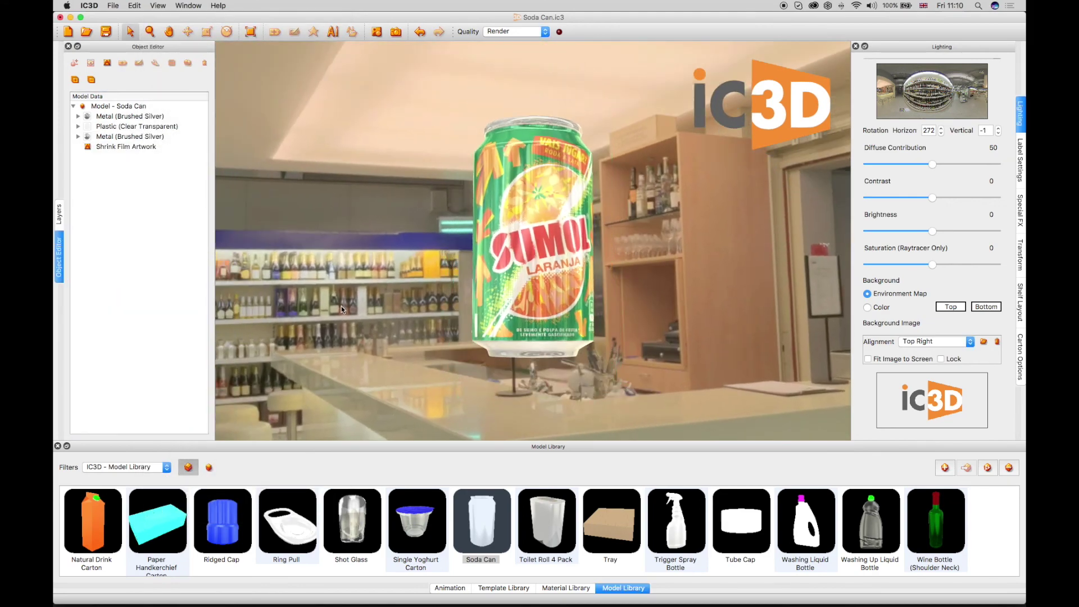